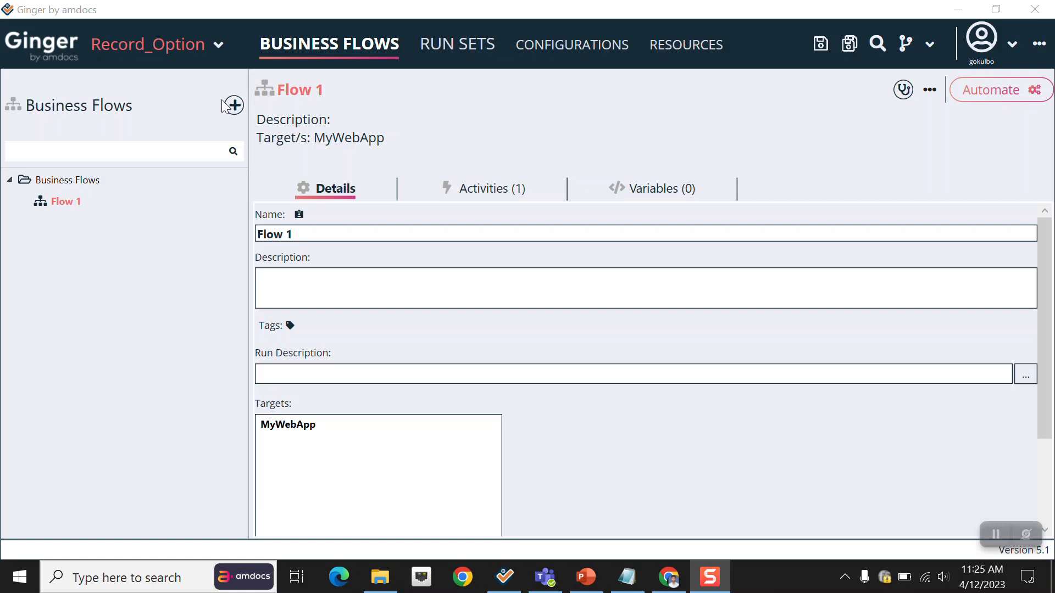
# - Open the project's data source resources and view the table list of DefaultDataSource
pyautogui.click(667, 53)
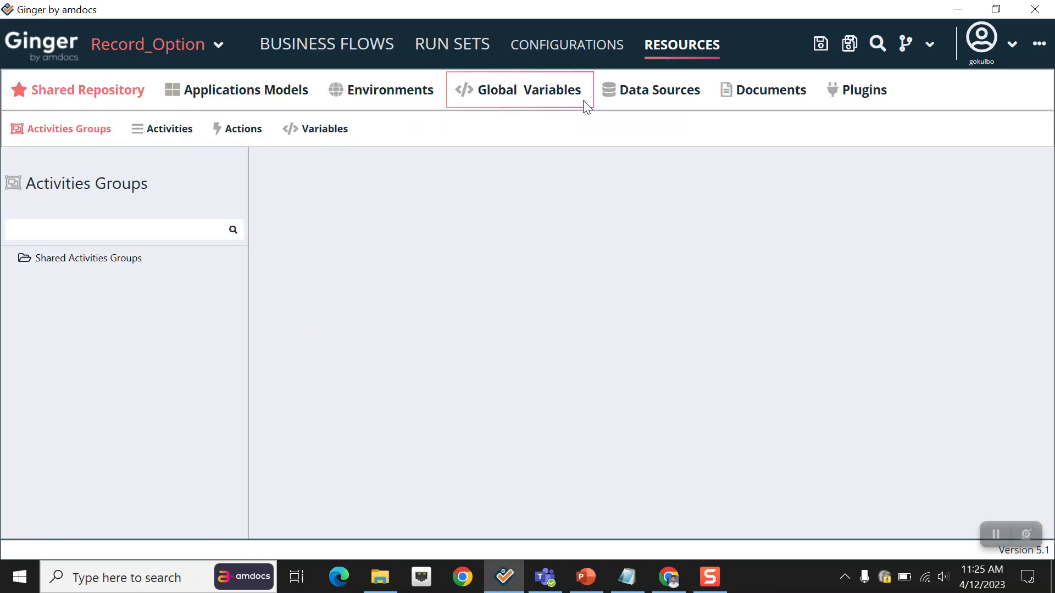
pyautogui.click(626, 95)
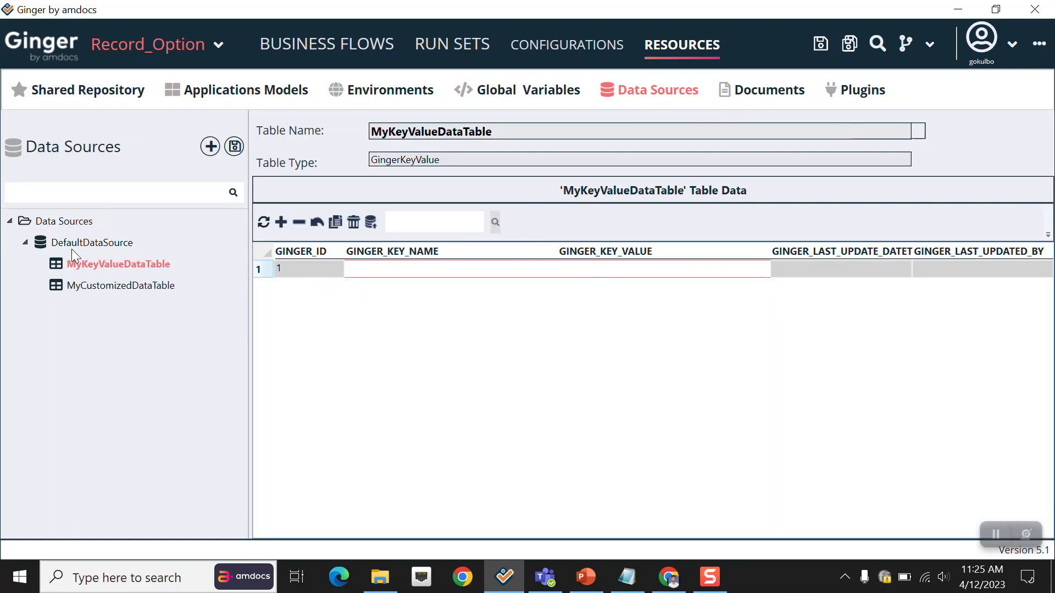
pyautogui.click(94, 242)
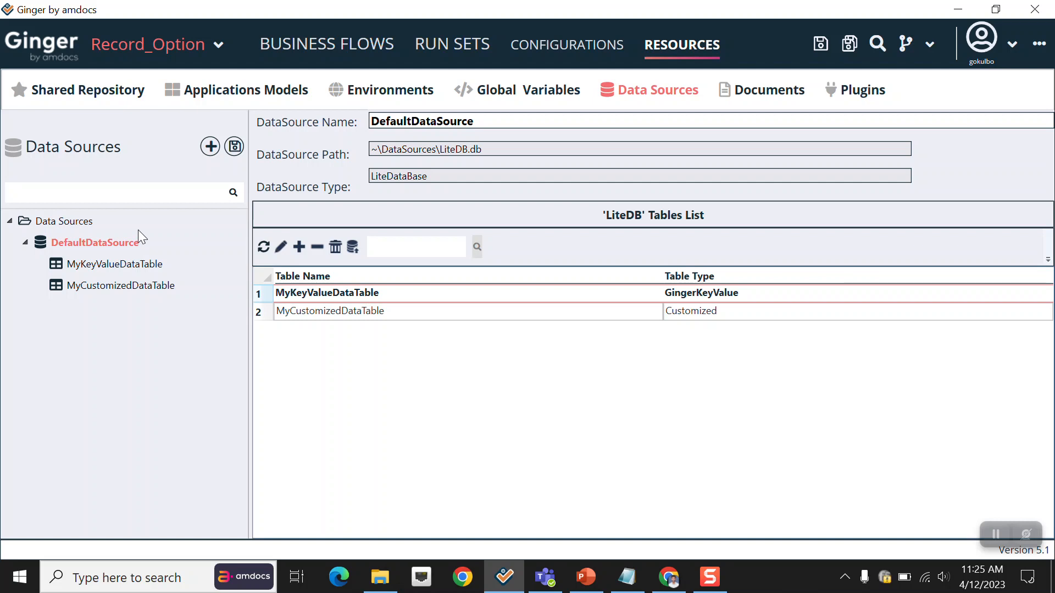
# - Start adding a data source as New instead of Default, with MS Access as its type, and dismiss the chat notifications
pyautogui.click(209, 147)
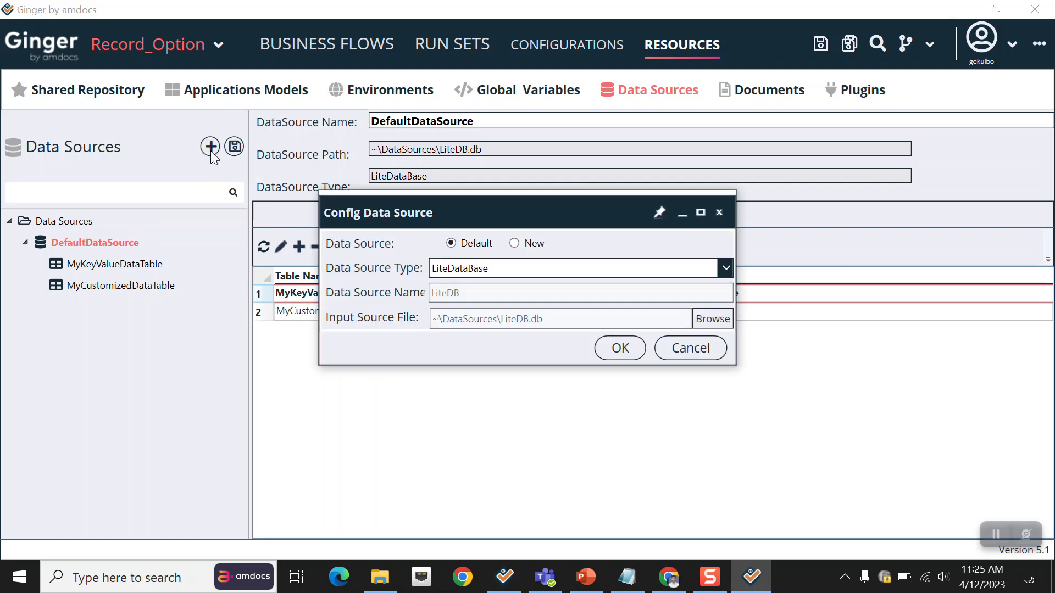
pyautogui.click(514, 244)
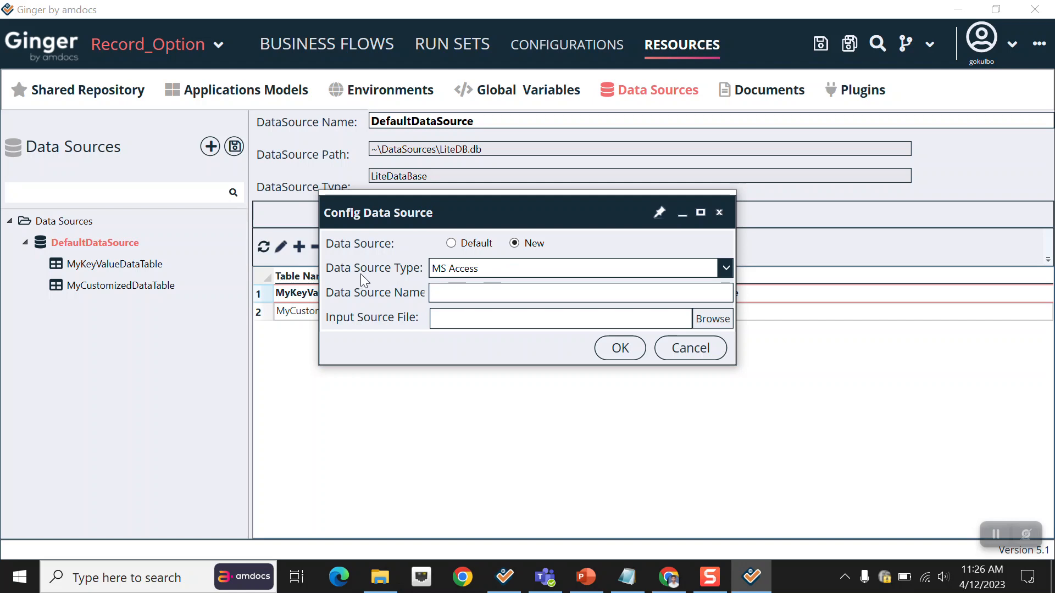
pyautogui.click(454, 273)
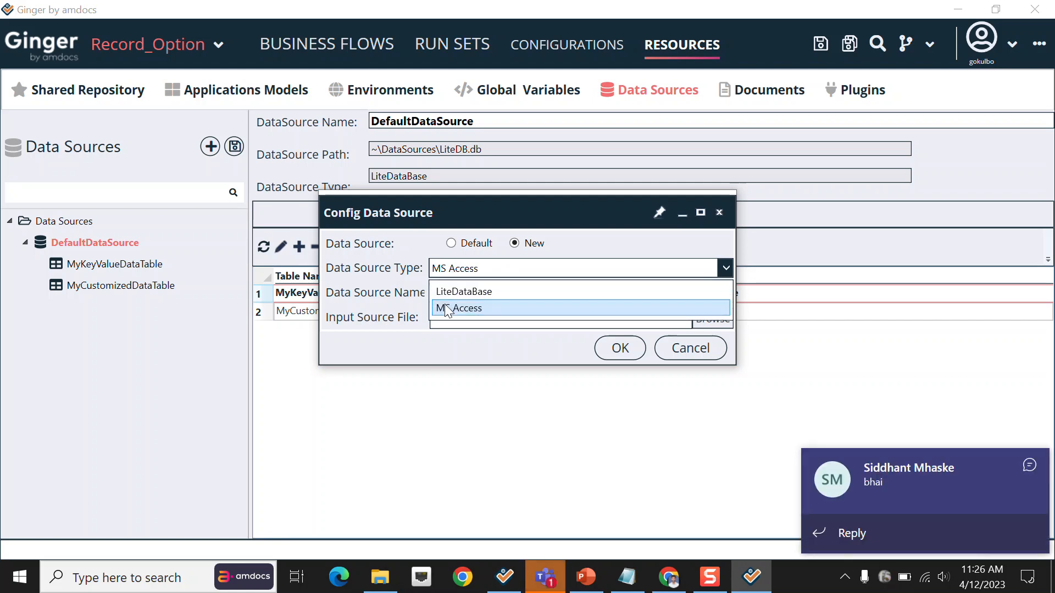
pyautogui.click(1029, 466)
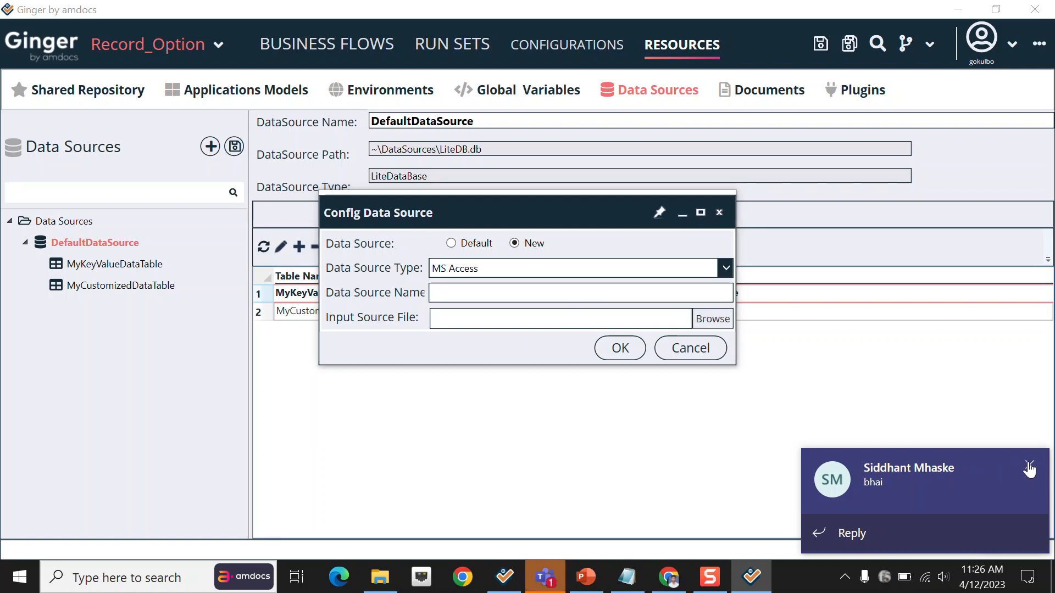
pyautogui.click(464, 276)
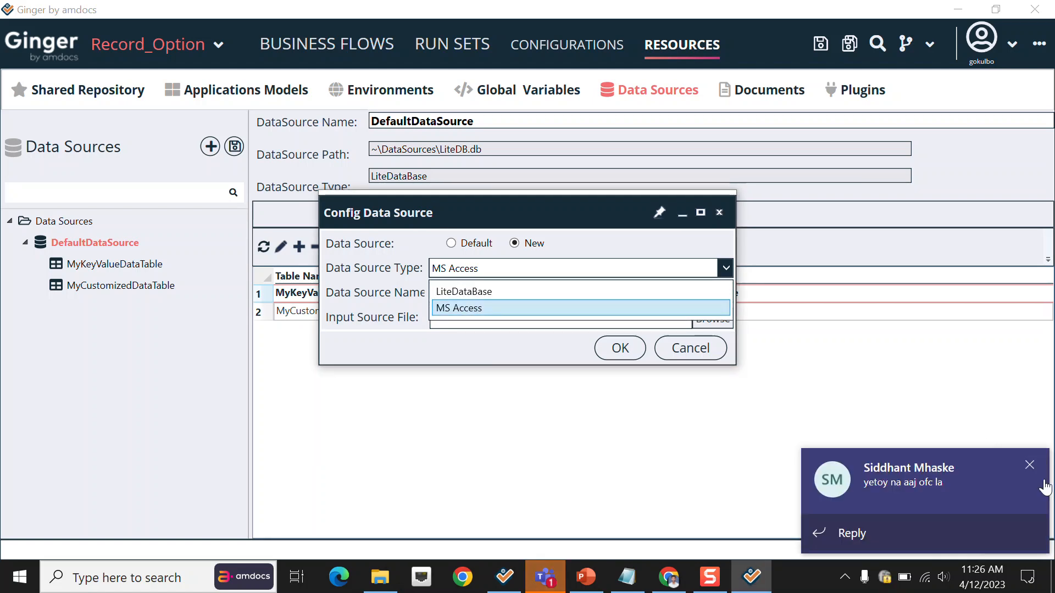
pyautogui.click(1029, 467)
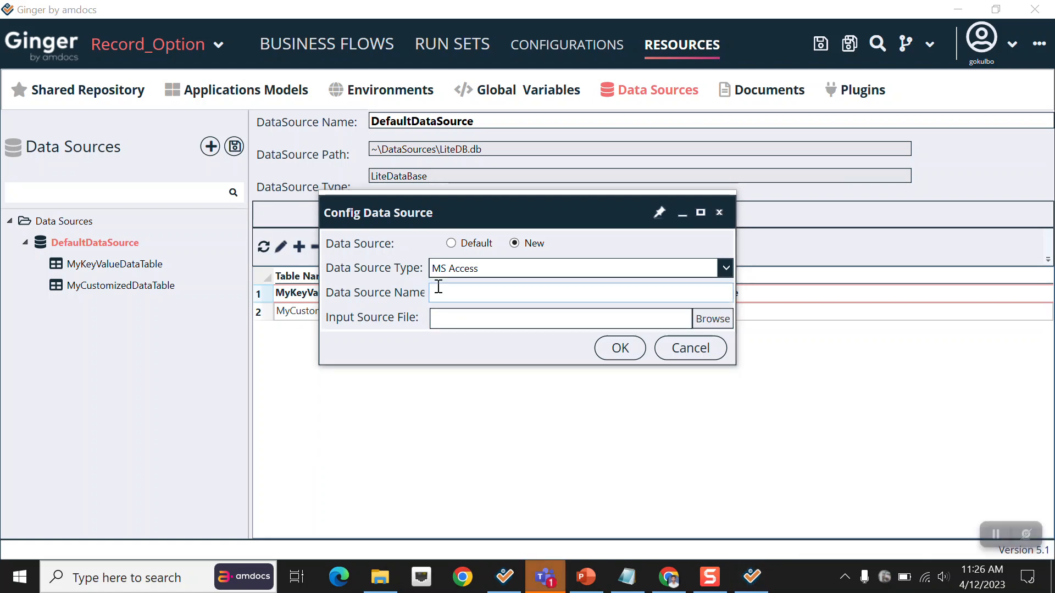
pyautogui.click(452, 269)
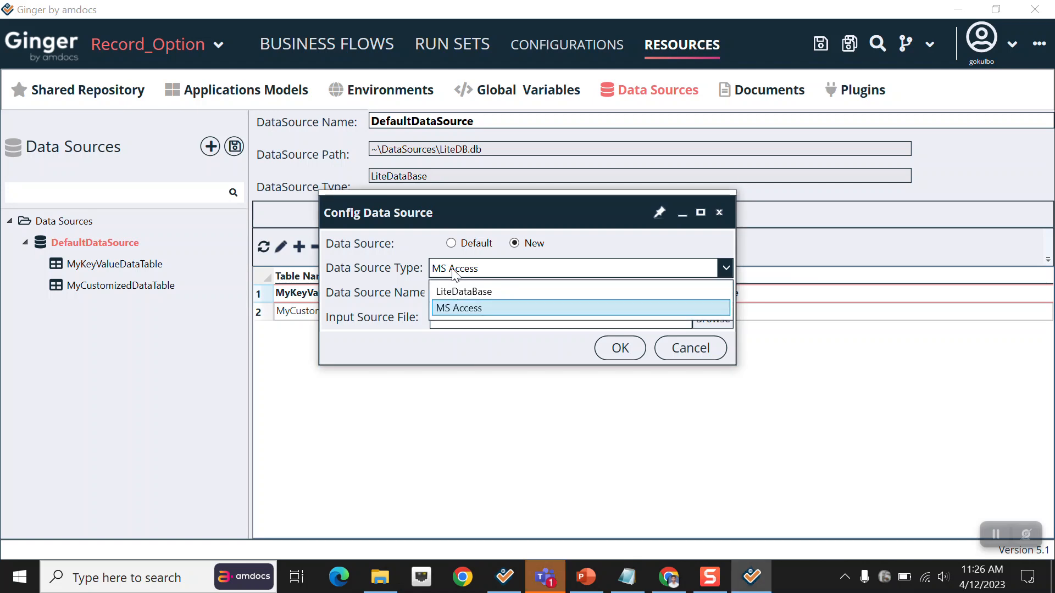
pyautogui.click(473, 312)
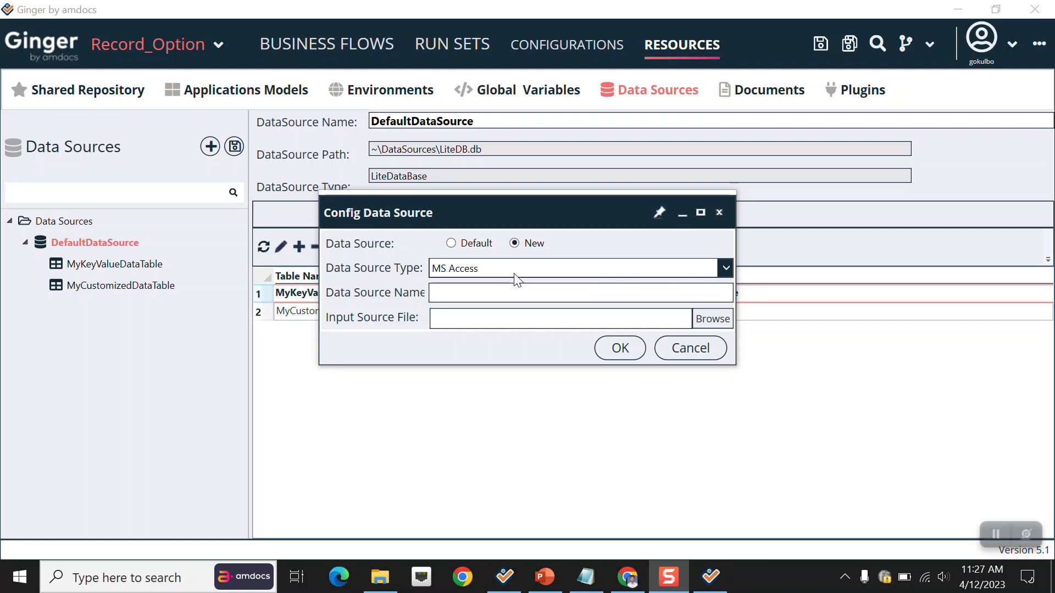
# - Set the new data source's type to LiteDataBase, name it Amdocs and create it
pyautogui.click(499, 267)
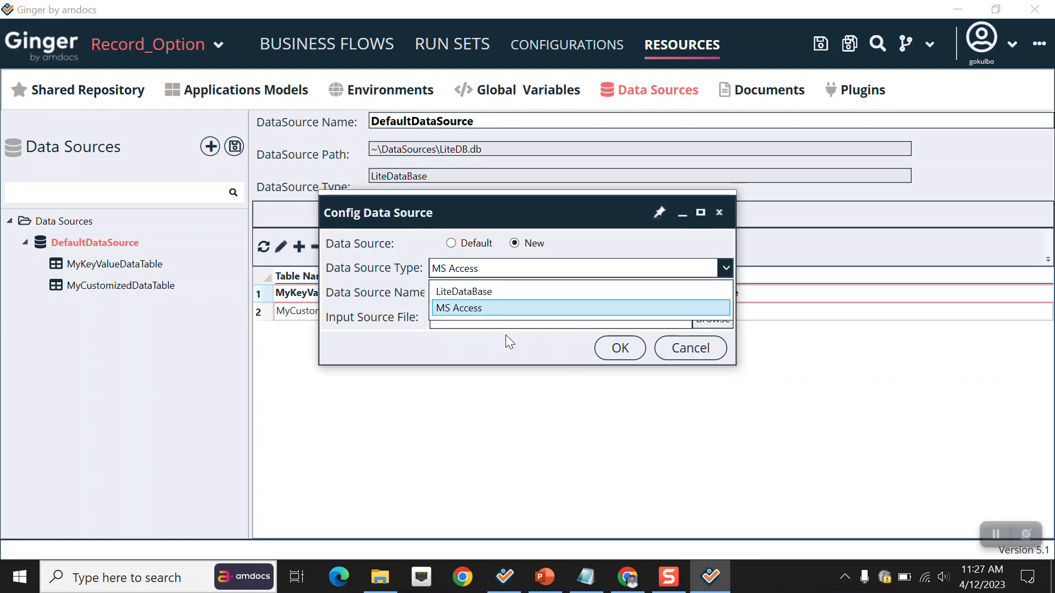
pyautogui.click(491, 292)
pyautogui.click(492, 294)
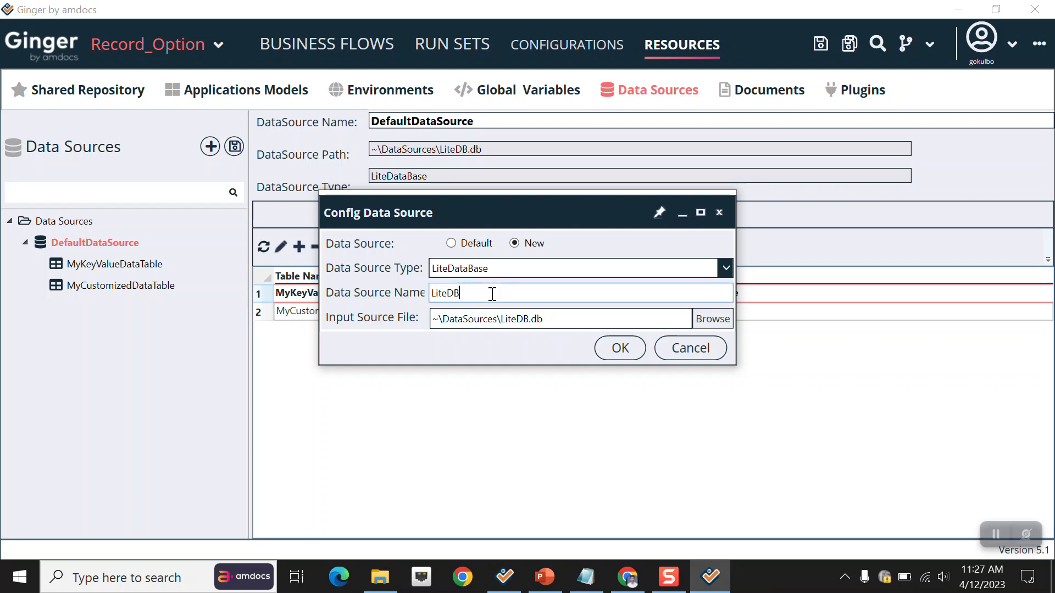
pyautogui.press('BackSpace')
pyautogui.press('BackSpace')
pyautogui.press('BackSpace')
pyautogui.press('BackSpace')
pyautogui.press('BackSpace')
pyautogui.press('BackSpace')
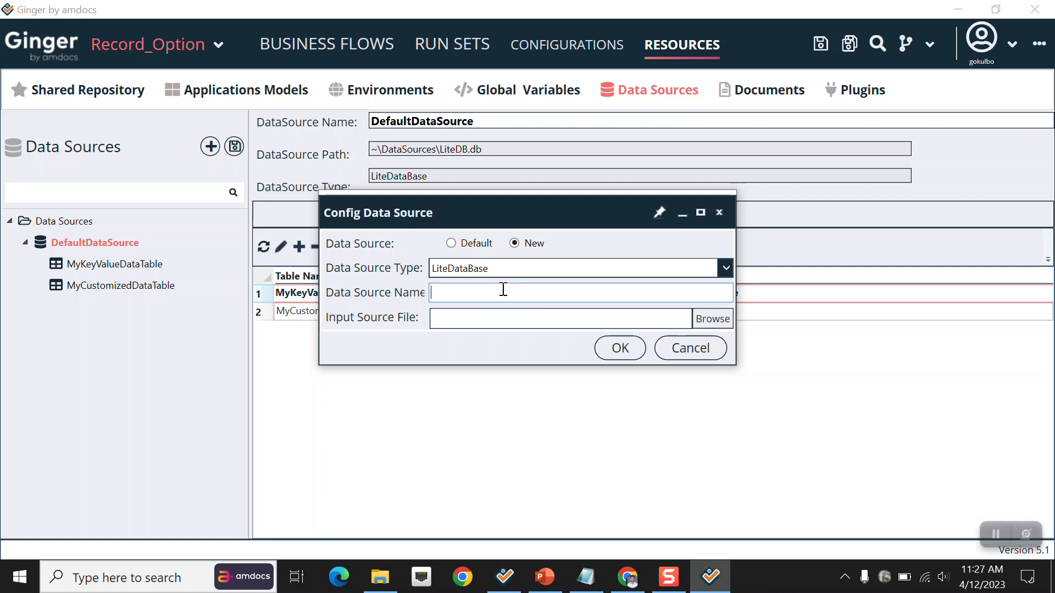
pyautogui.write('A')
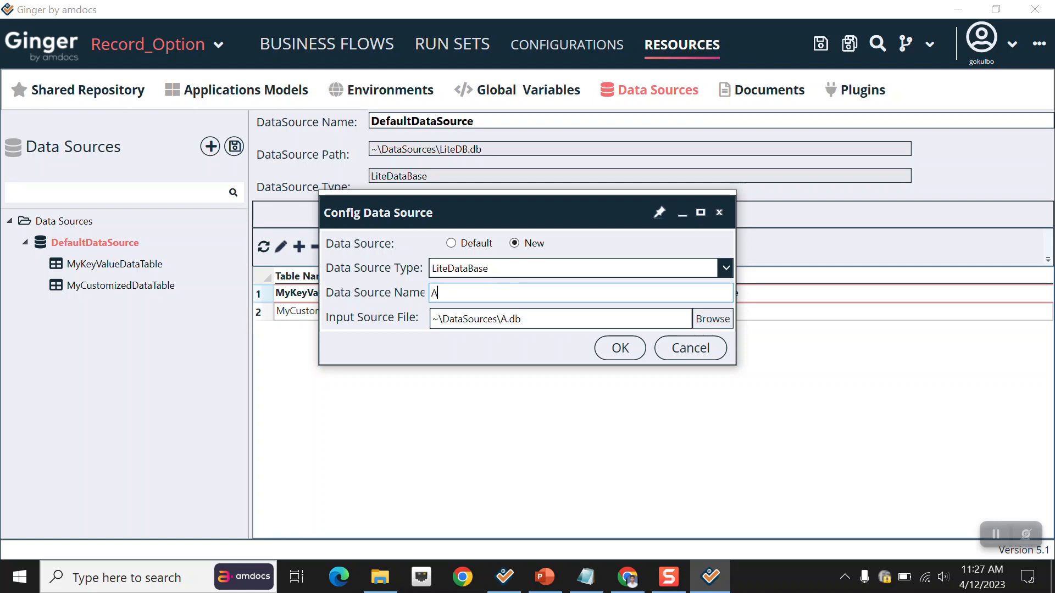
pyautogui.write('mdocs')
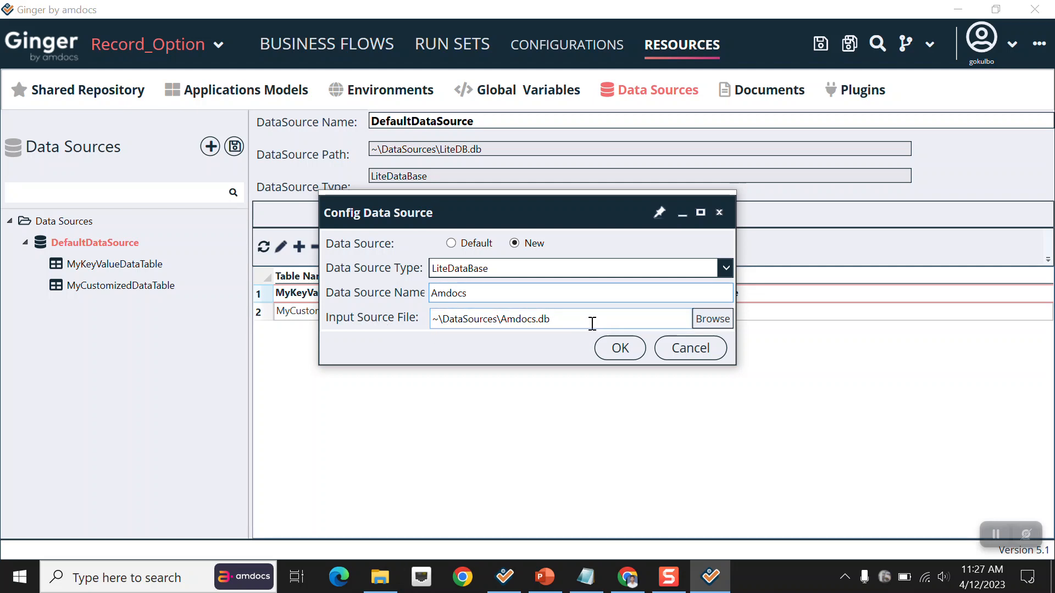
pyautogui.click(615, 358)
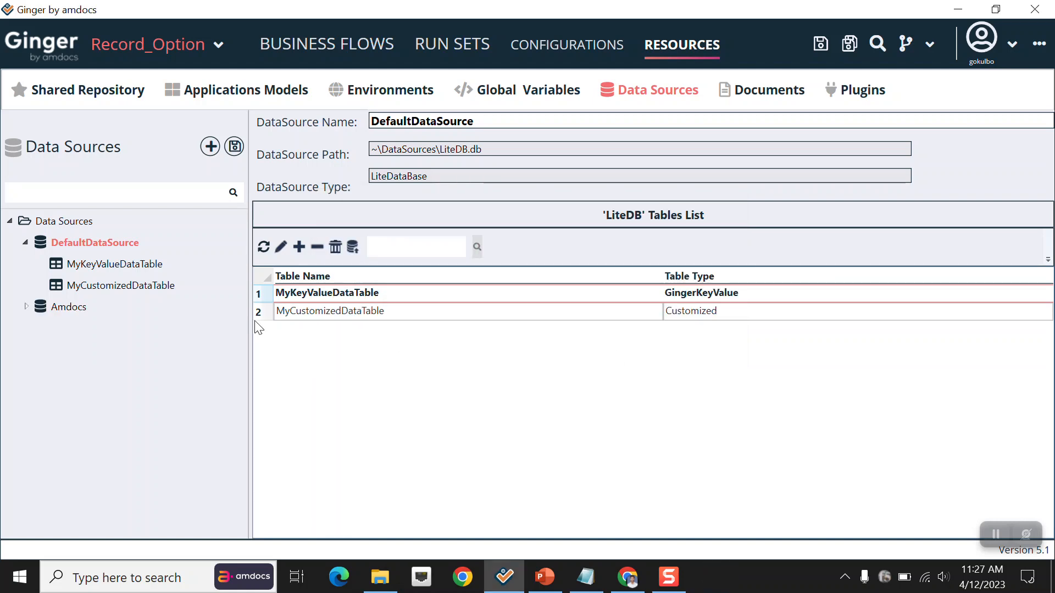
# - In the Amdocs data source's MyKeyValueDataTable, fill the first row with key name Key1 and key value Demo
pyautogui.click(26, 307)
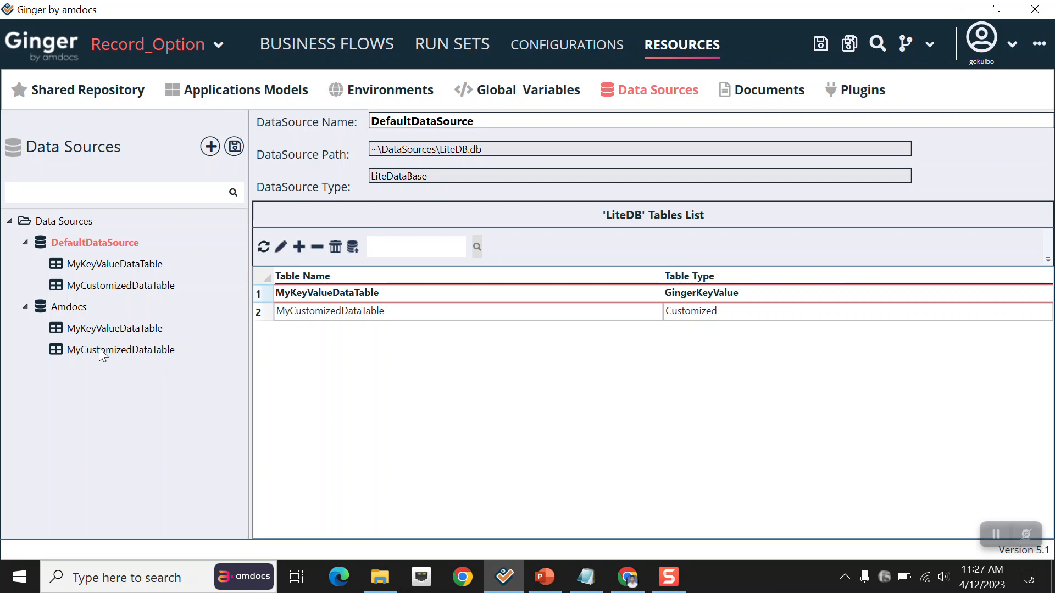
pyautogui.click(108, 329)
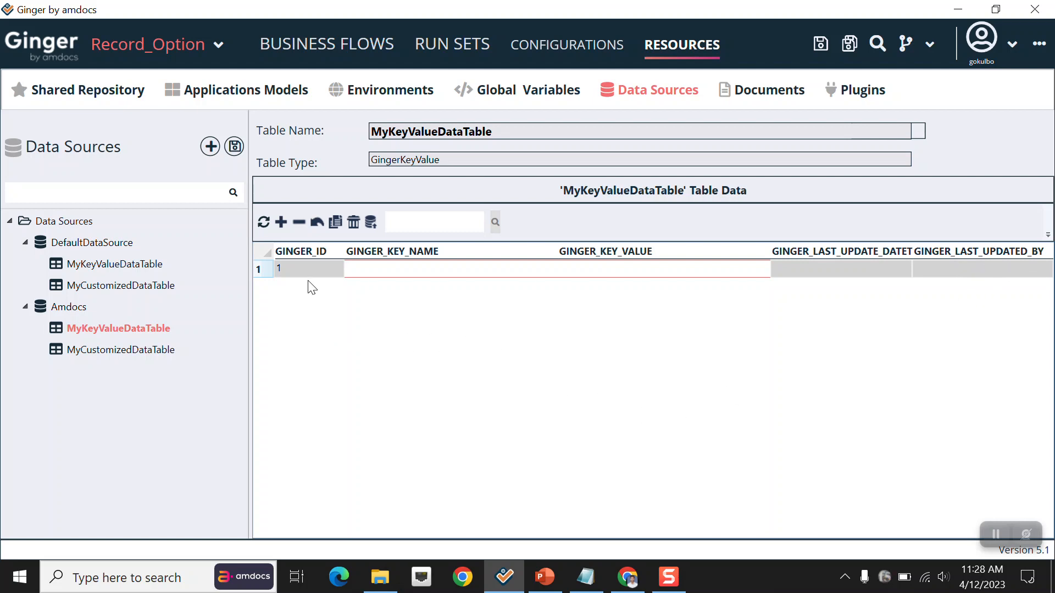
pyautogui.click(383, 276)
pyautogui.click(383, 276)
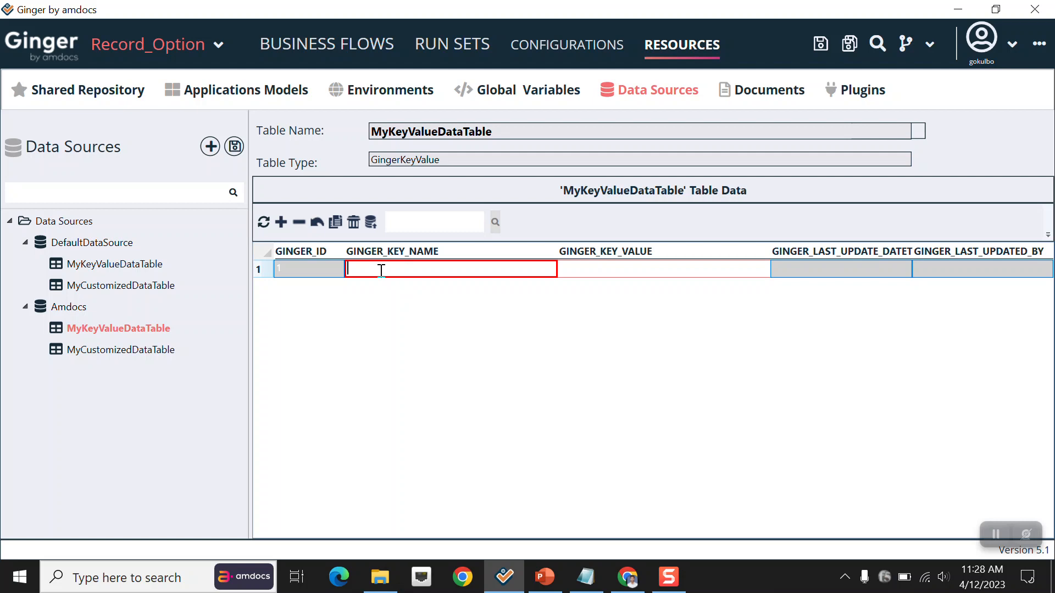
pyautogui.write('Key1')
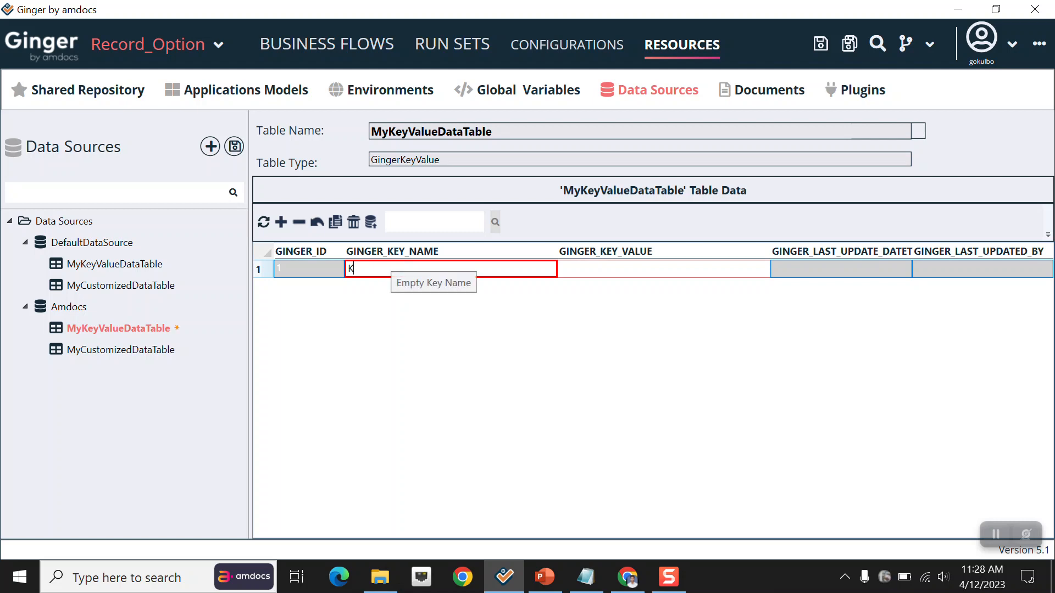
pyautogui.click(627, 273)
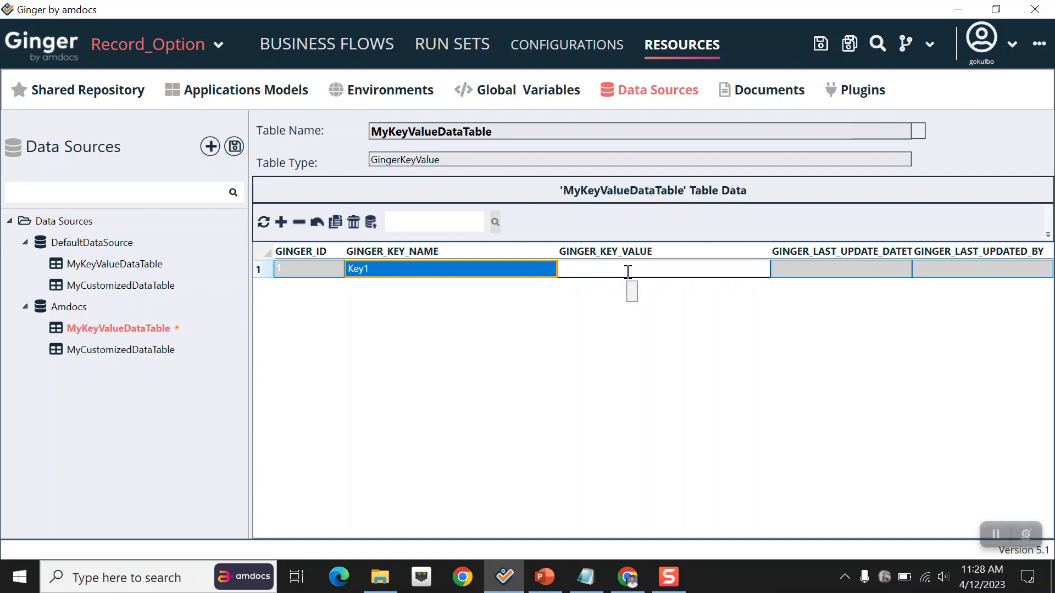
pyautogui.write('Demo')
# - Add a second row with key name Key2 and key value 100, and save the table data
pyautogui.click(280, 223)
pyautogui.click(372, 287)
pyautogui.write('Key2')
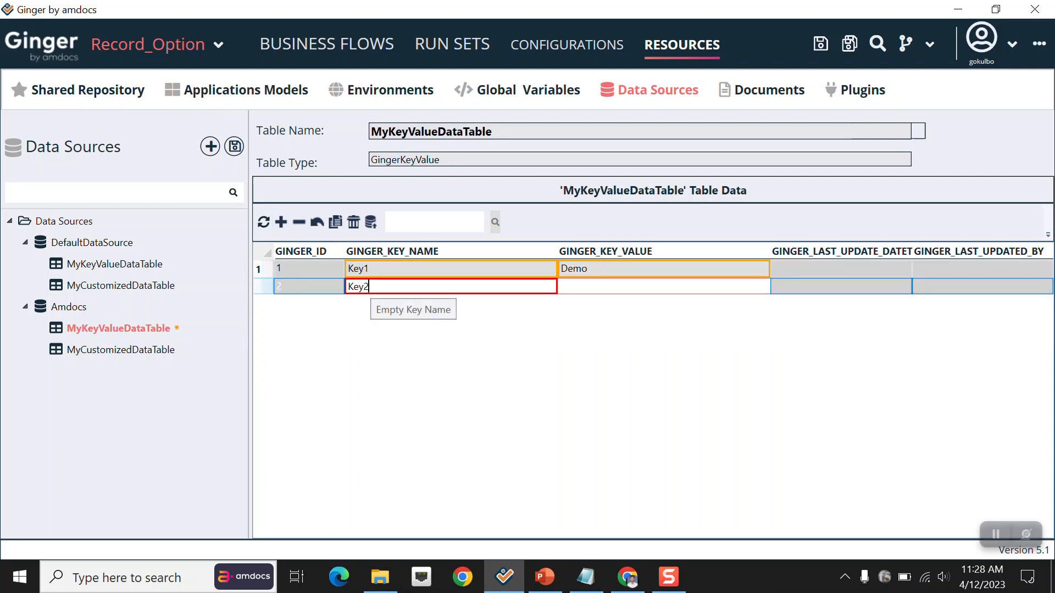
pyautogui.click(586, 292)
pyautogui.write('100')
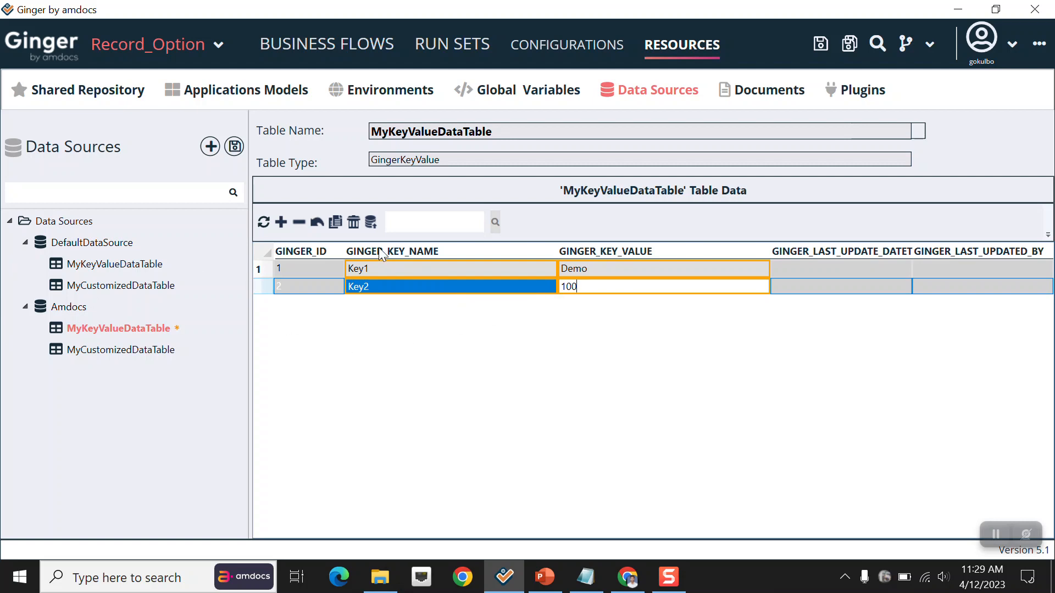
pyautogui.click(370, 221)
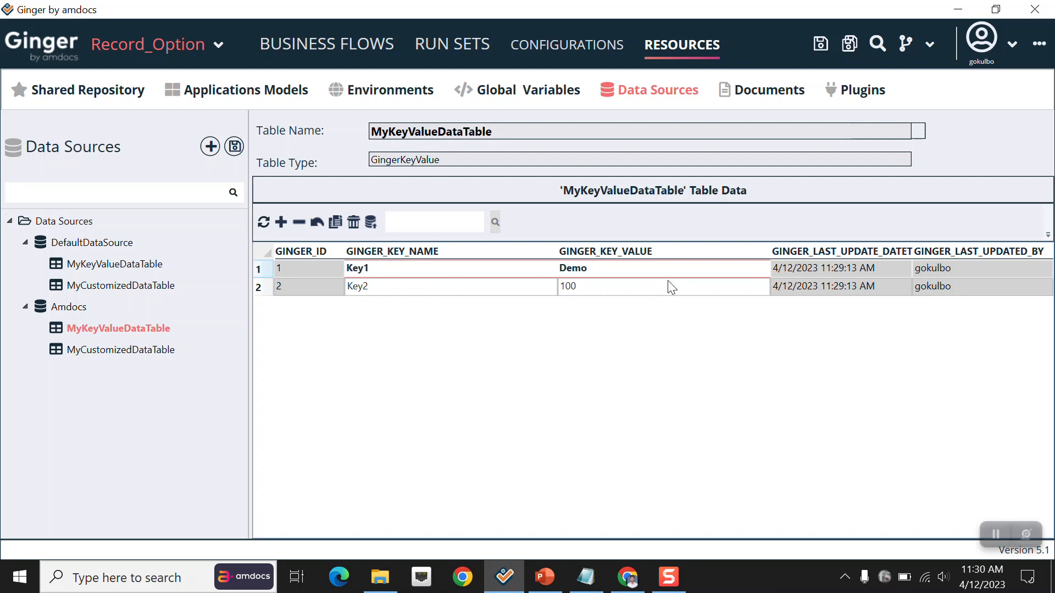
# - Open Flow 1 from the business flows and bring up the operation settings of New Activity's username action
pyautogui.click(318, 49)
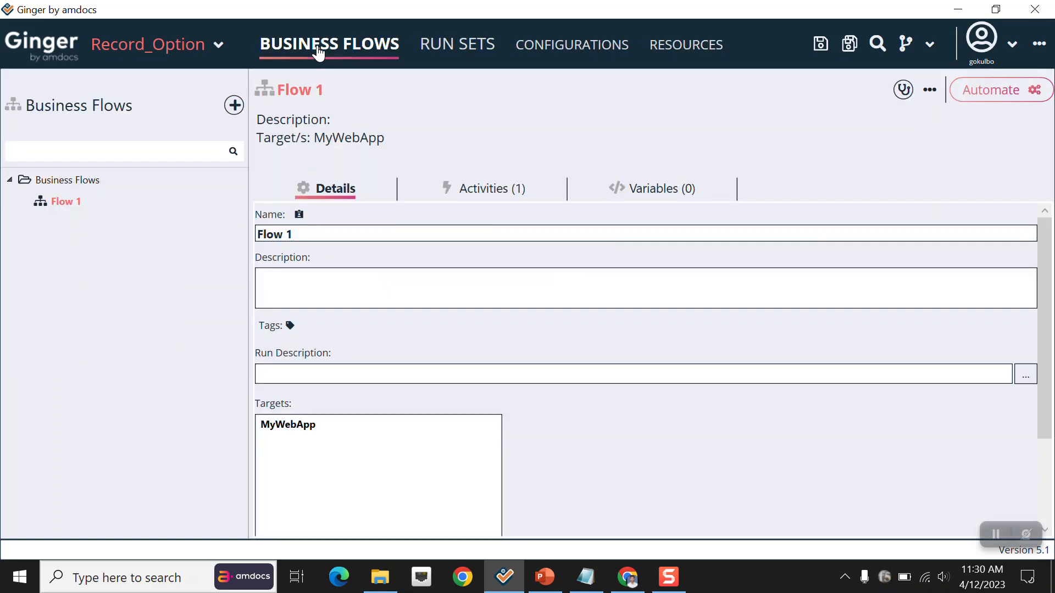
pyautogui.doubleClick(64, 202)
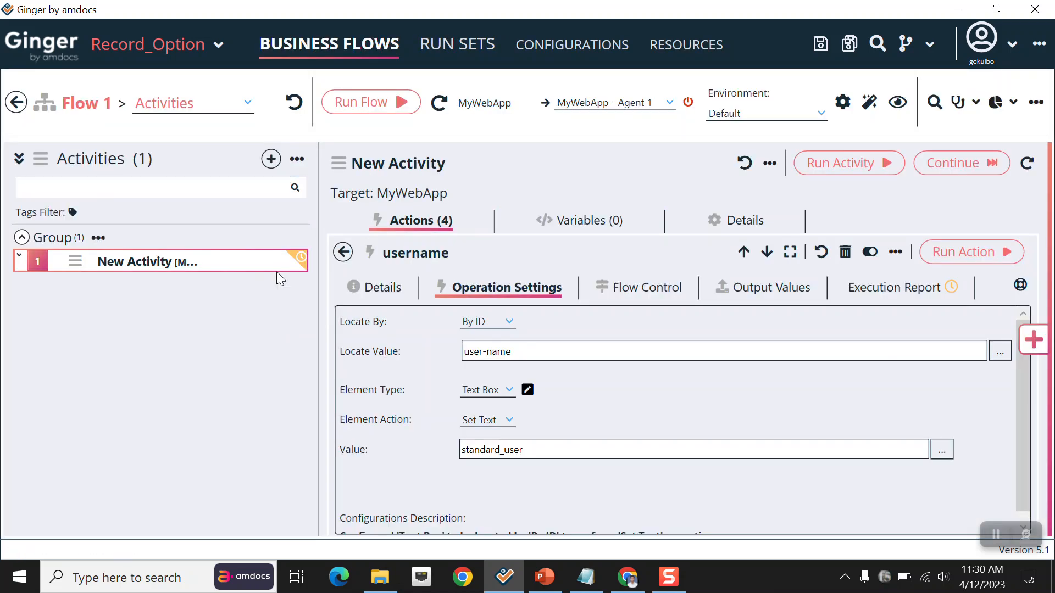
pyautogui.click(343, 252)
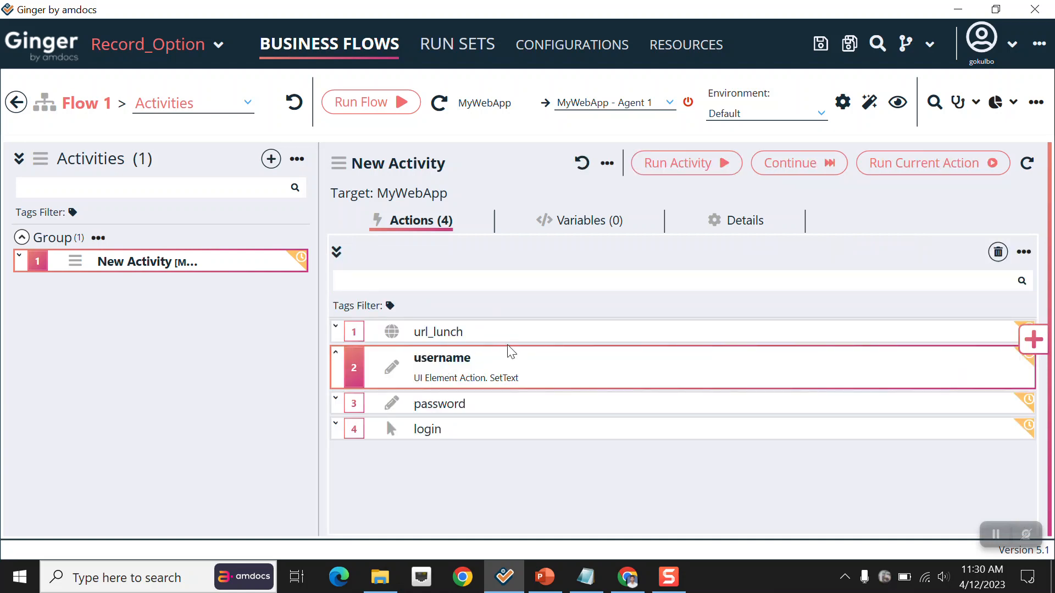
pyautogui.doubleClick(445, 374)
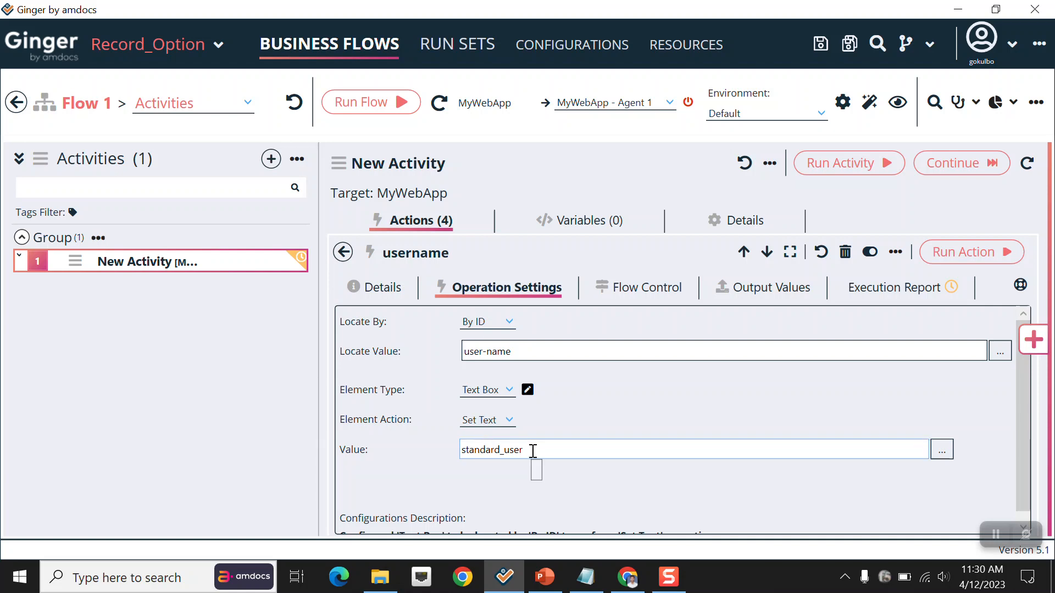
# - Edit the username action's value as an expression and bring up the DataSource Expression Editor for the Amdocs data source's MyKeyValueDataTable
pyautogui.moveTo(530, 449); pyautogui.dragTo(433, 456)
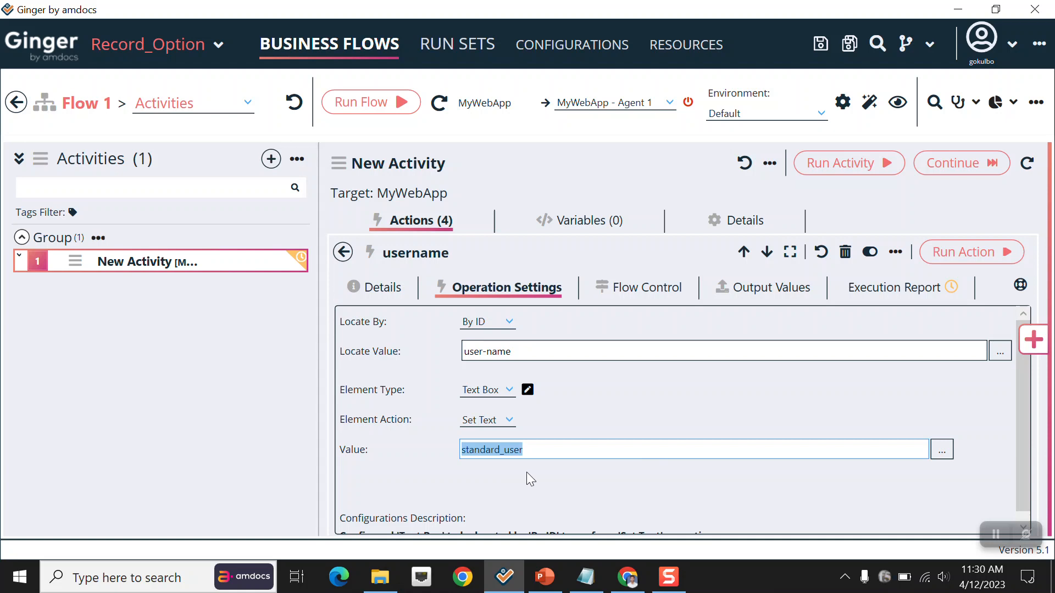
pyautogui.click(941, 451)
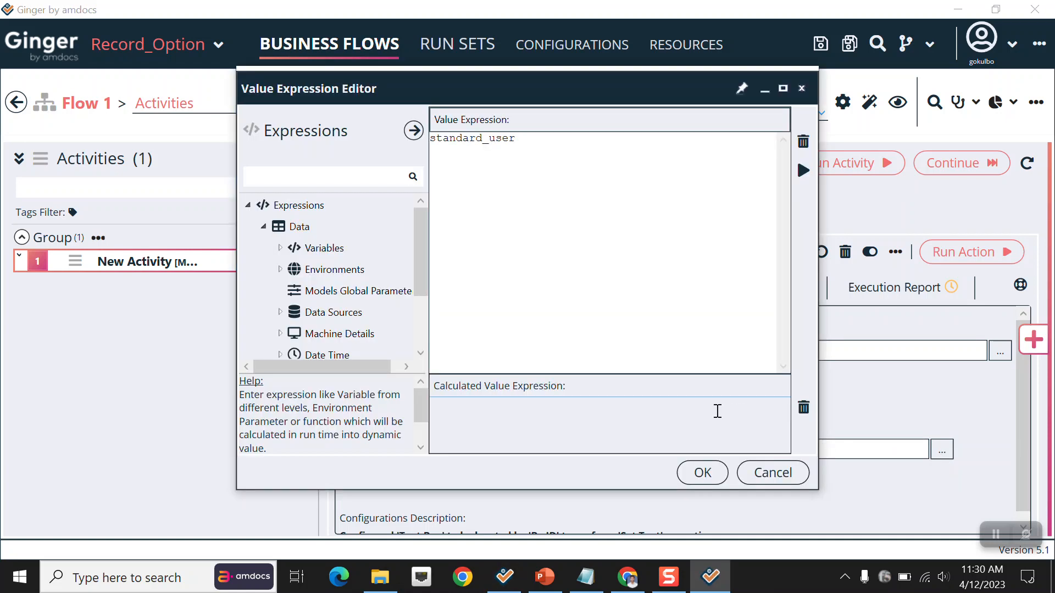
pyautogui.scroll(-1, 362, 325)
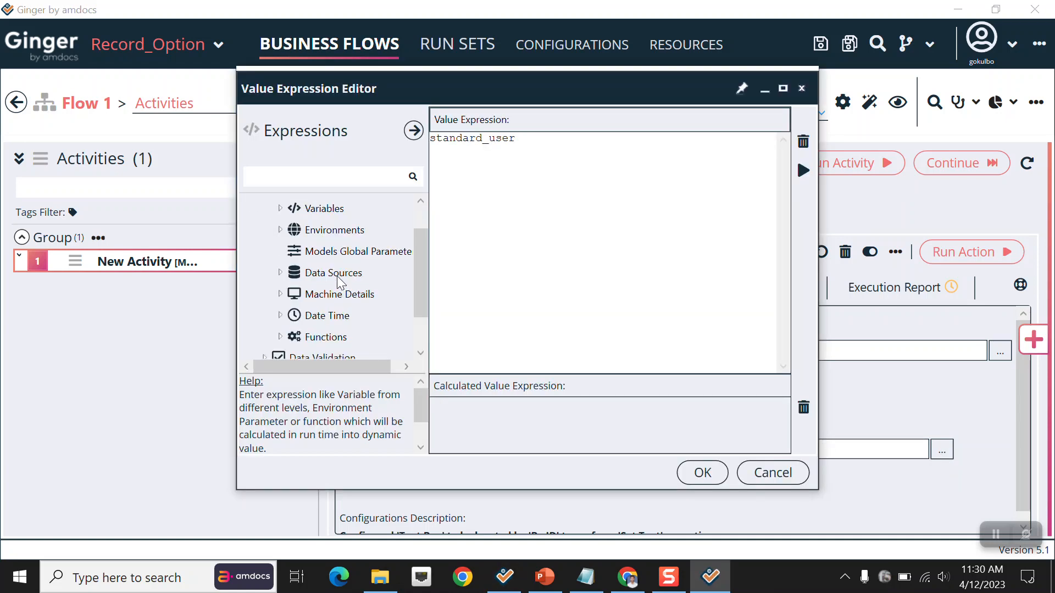
pyautogui.scroll(1, 338, 283)
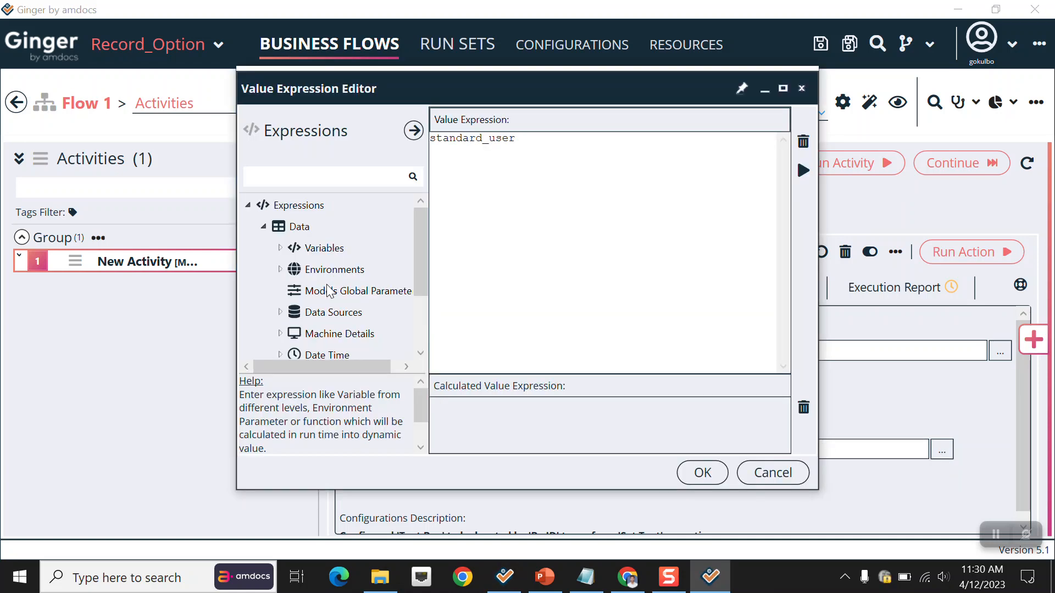
pyautogui.click(281, 312)
pyautogui.scroll(-1, 324, 317)
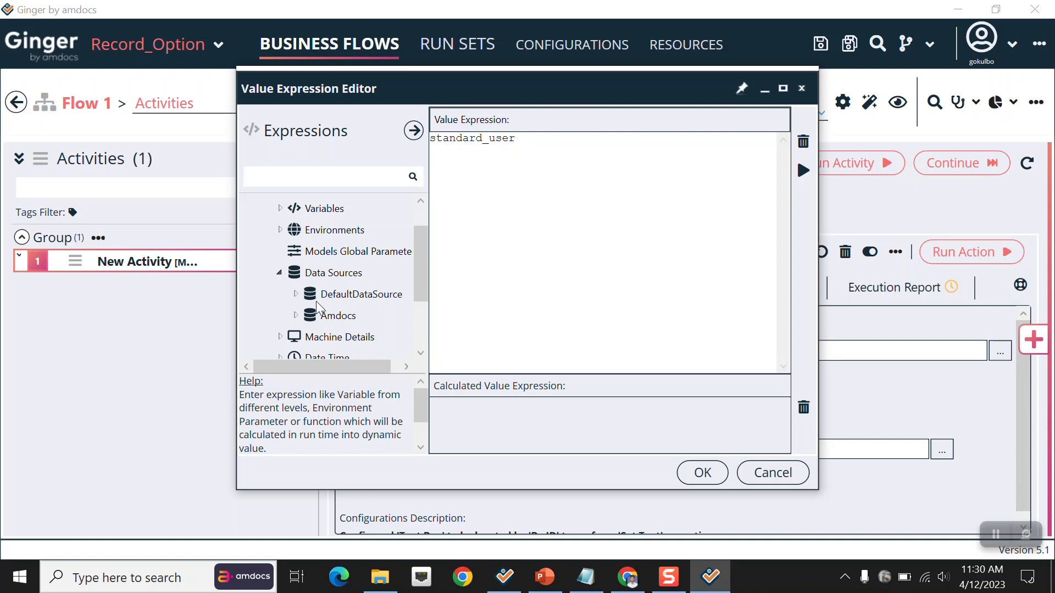
pyautogui.click(309, 315)
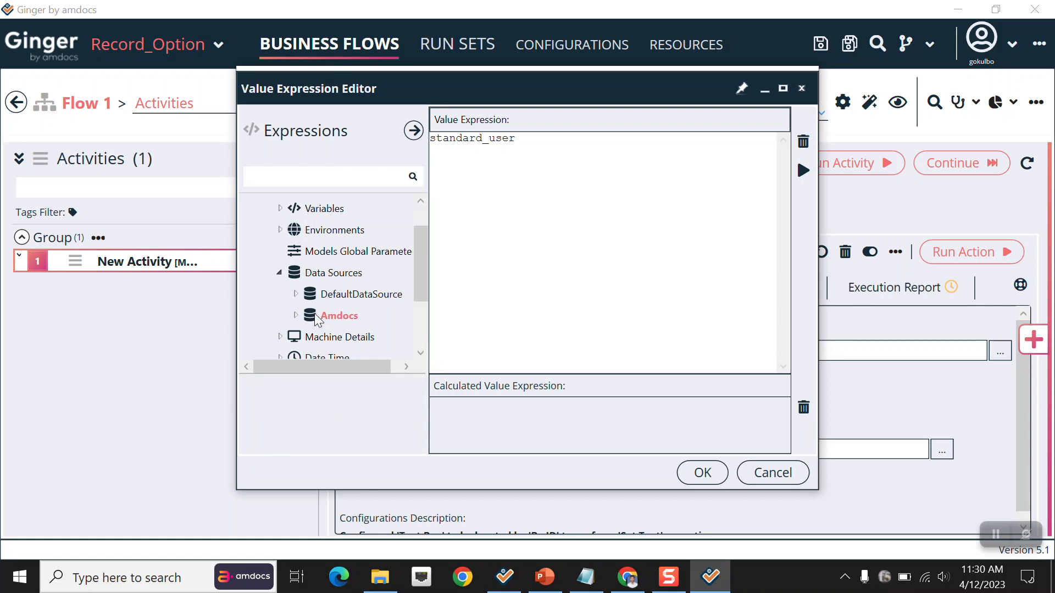
pyautogui.scroll(-2, 321, 307)
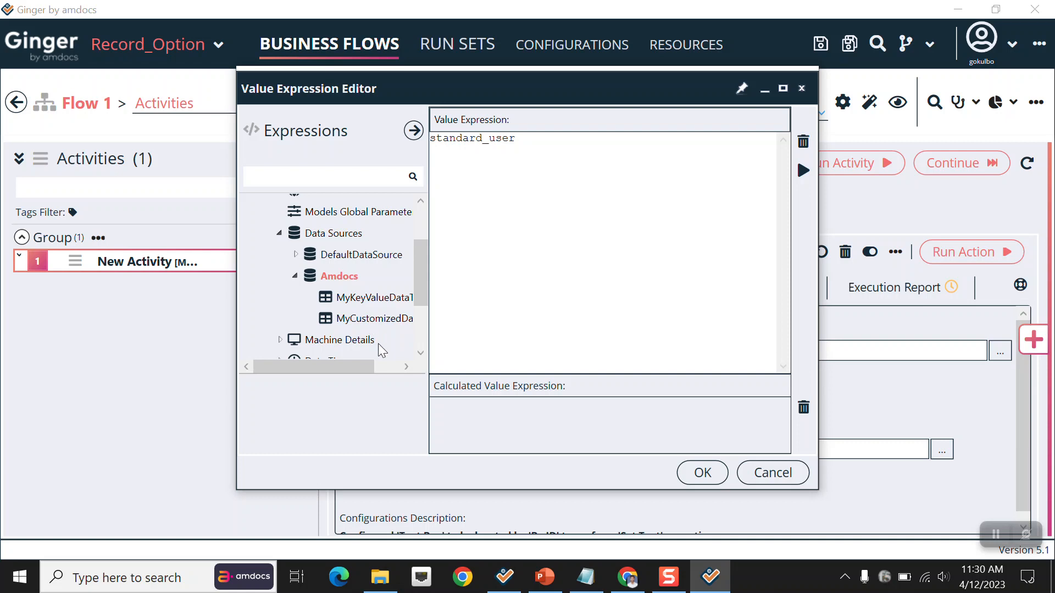
pyautogui.moveTo(352, 362); pyautogui.dragTo(365, 362)
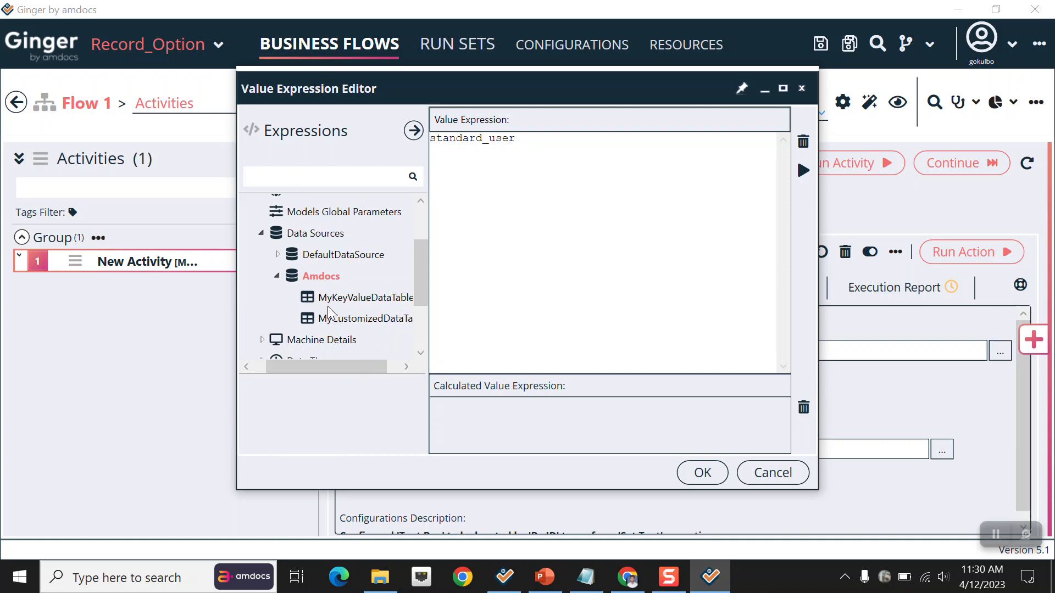
pyautogui.doubleClick(369, 297)
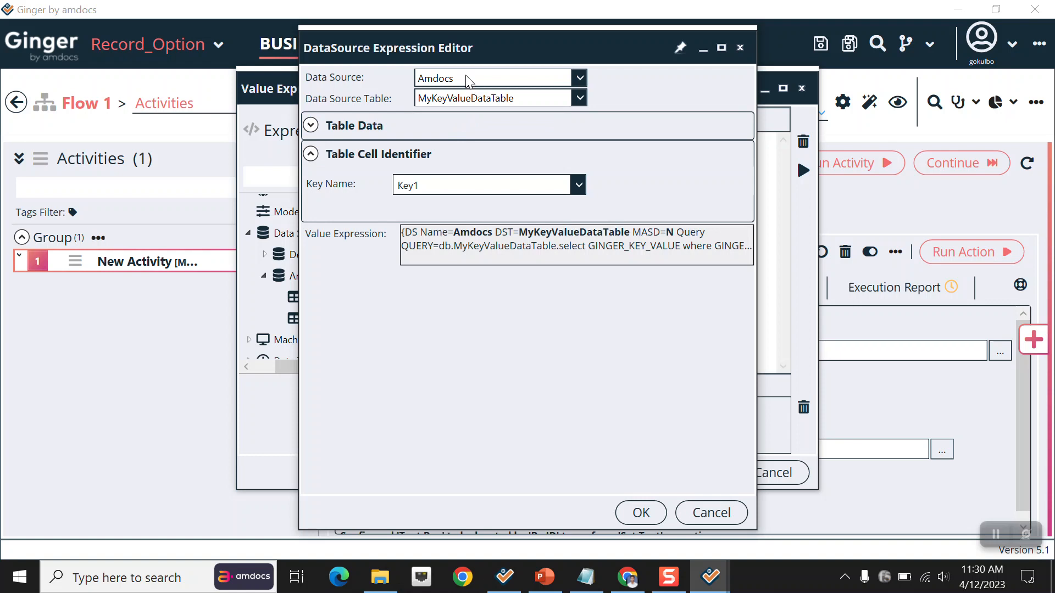
# - Choose Key1 as the key name and insert the data source expression into the value expression
pyautogui.click(459, 181)
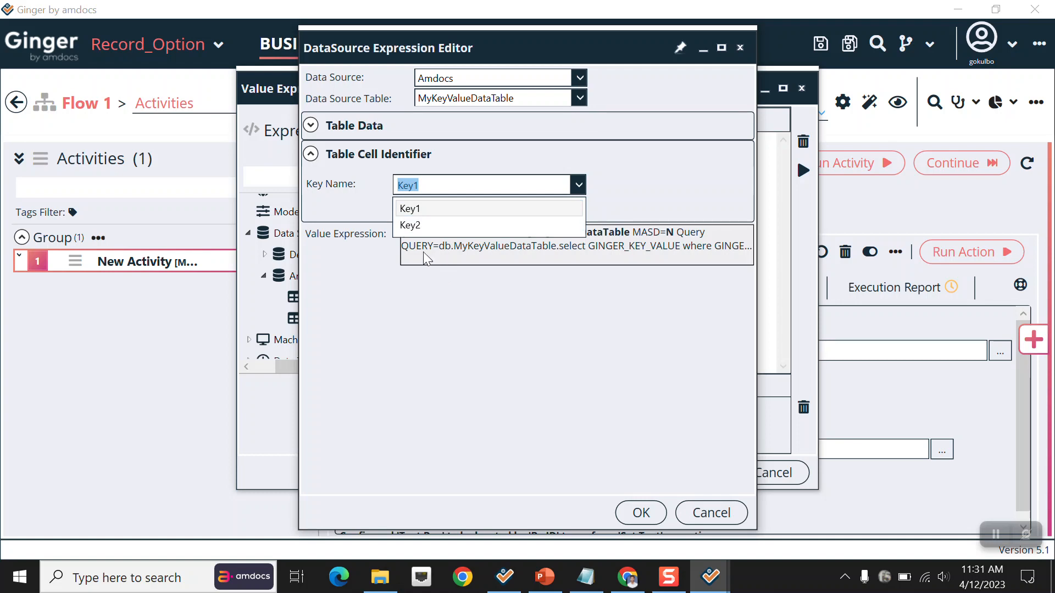
pyautogui.click(411, 210)
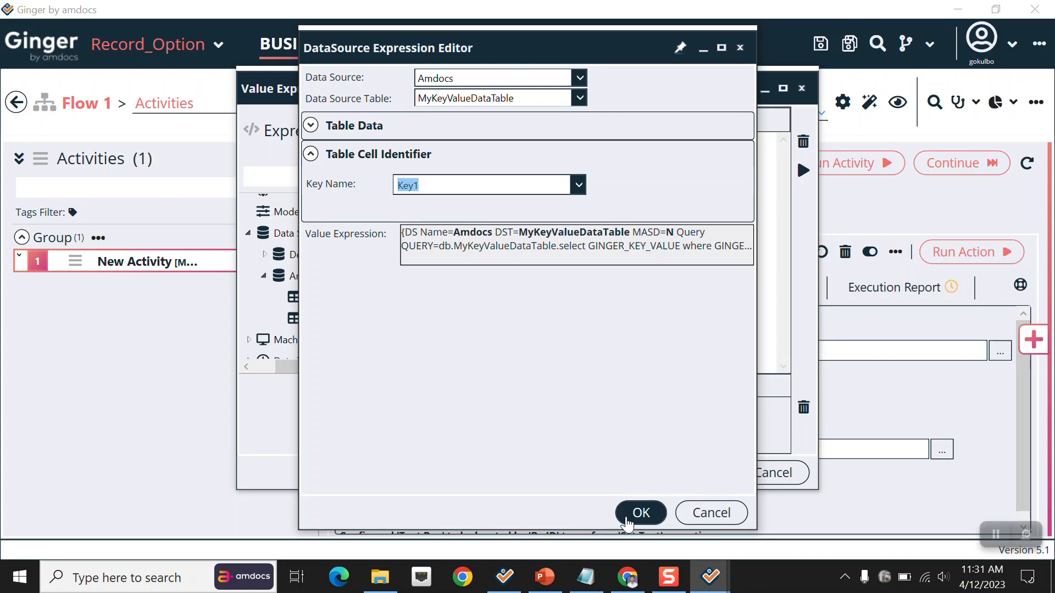
pyautogui.click(637, 511)
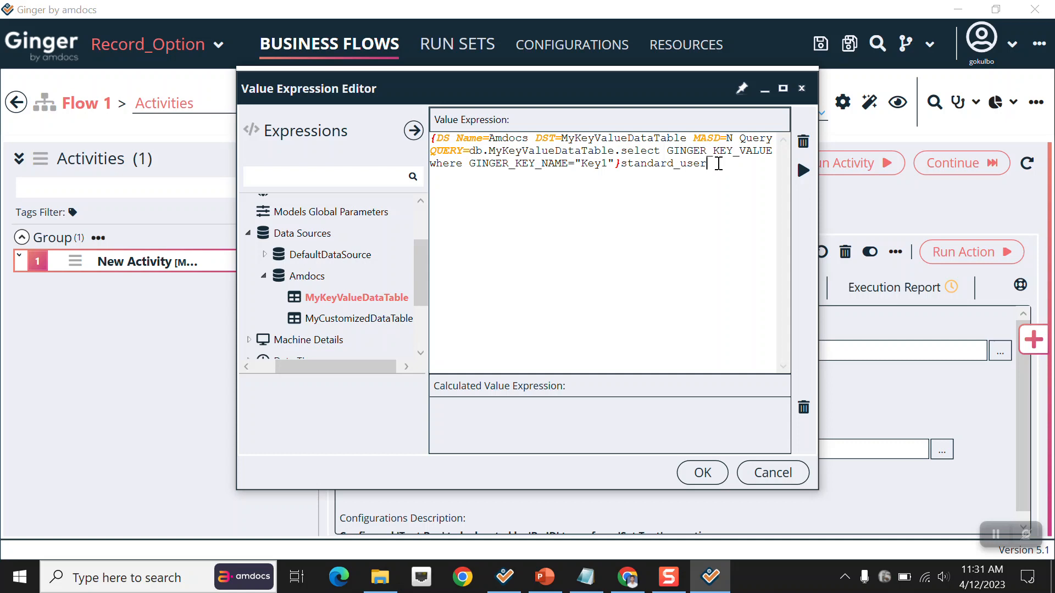
# - Remove the leftover standard_user text from the value expression, calculate the expression and accept it as the action's value
pyautogui.moveTo(718, 163); pyautogui.dragTo(621, 164)
pyautogui.press('BackSpace')
pyautogui.click(803, 172)
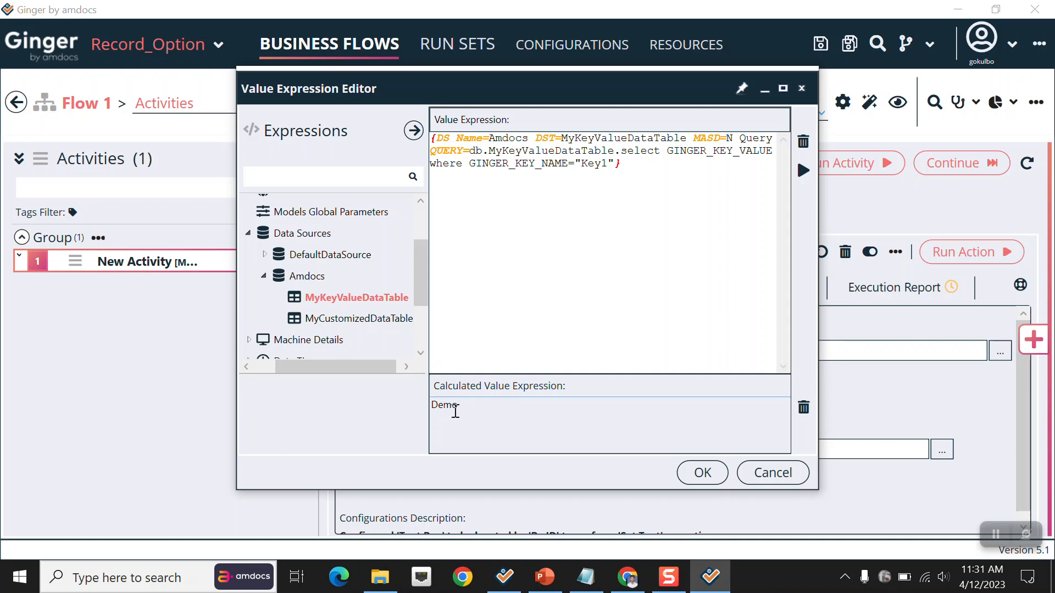
pyautogui.click(715, 475)
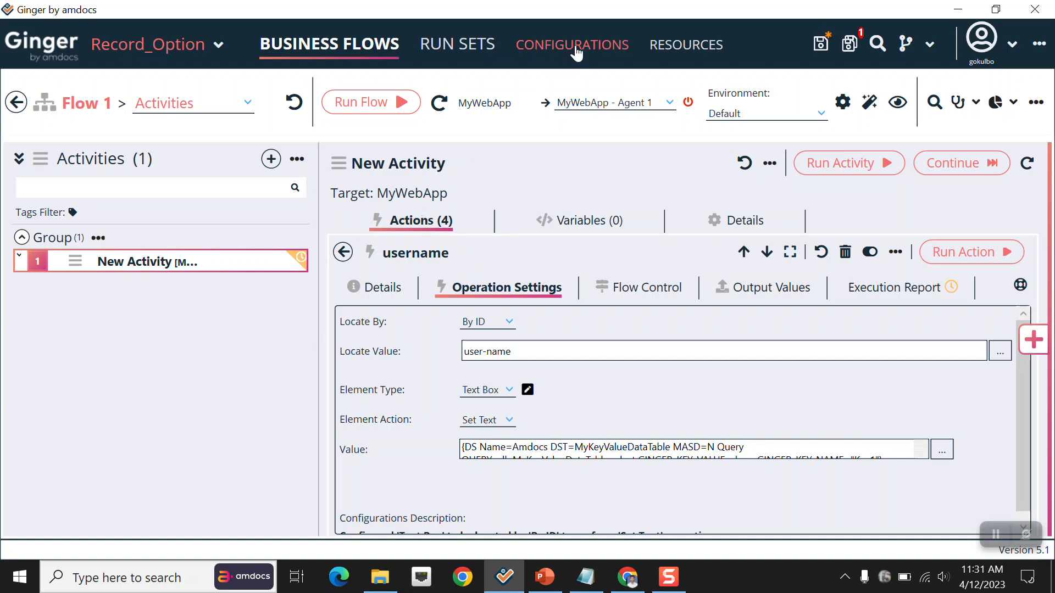
# - Open the Amdocs data source's MyCustomizedDataTable in the resources and add a column named A_ID, saving local changes
pyautogui.click(659, 45)
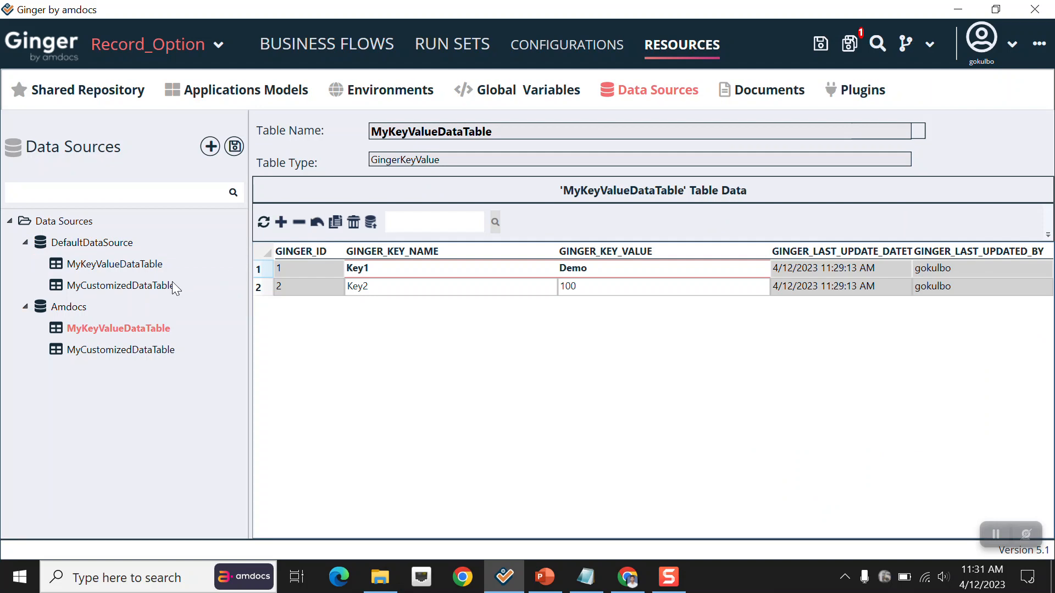
pyautogui.click(117, 351)
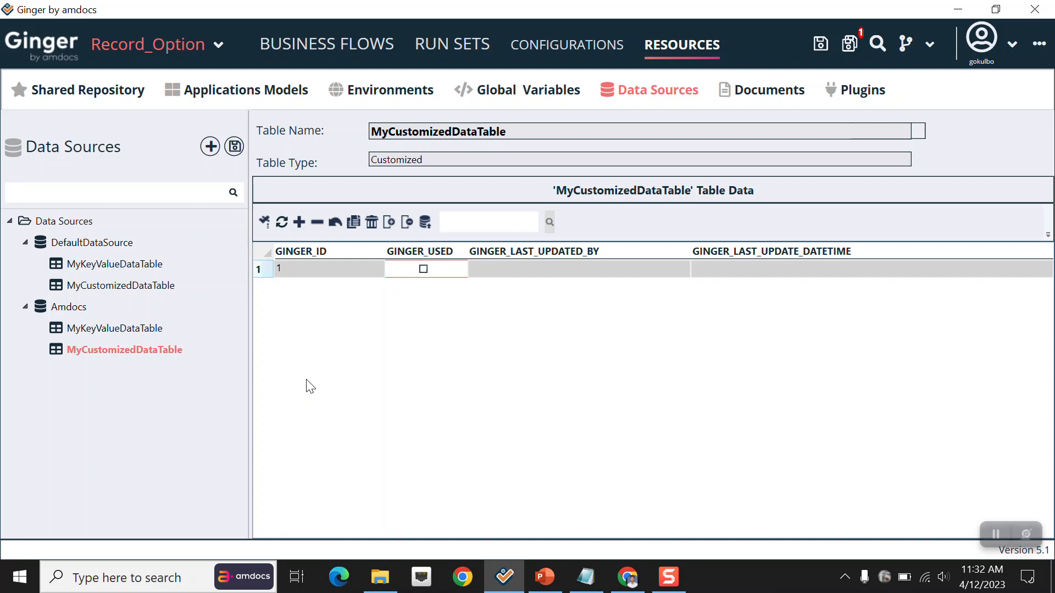
pyautogui.click(389, 221)
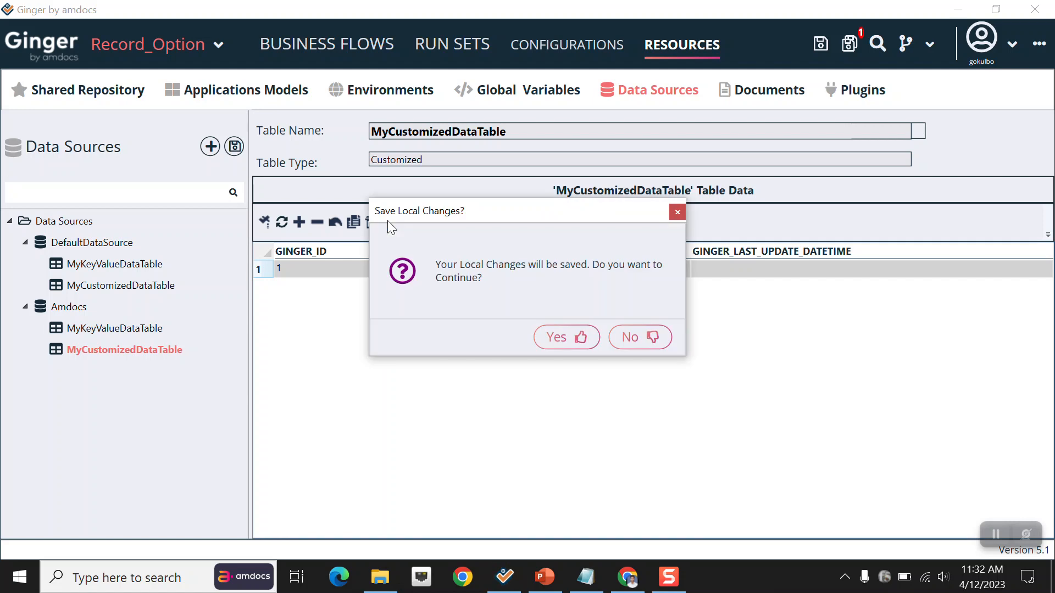
pyautogui.click(560, 338)
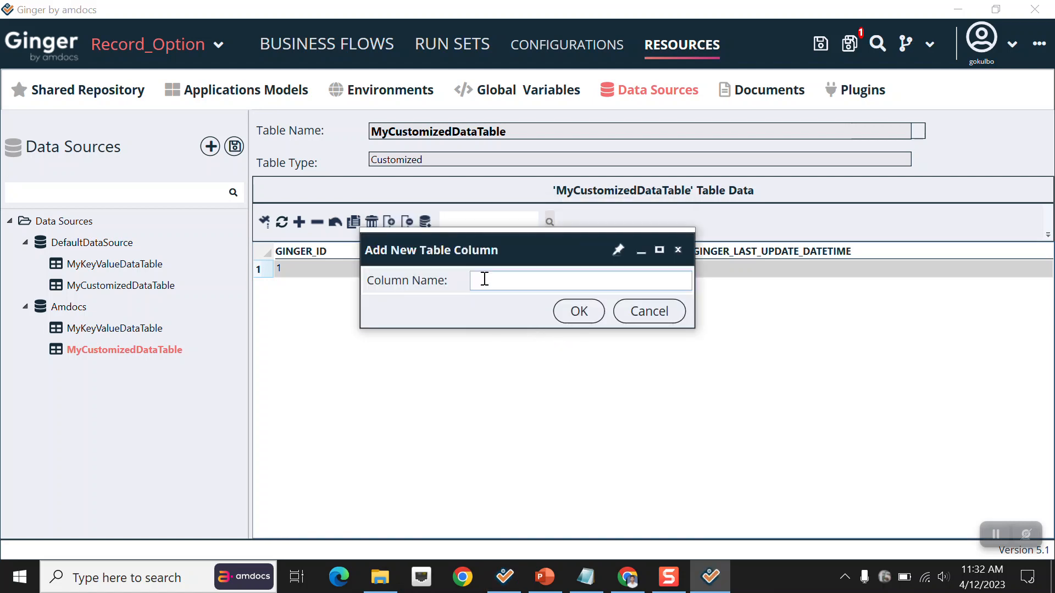
pyautogui.click(489, 279)
pyautogui.write('A_ID')
pyautogui.click(574, 311)
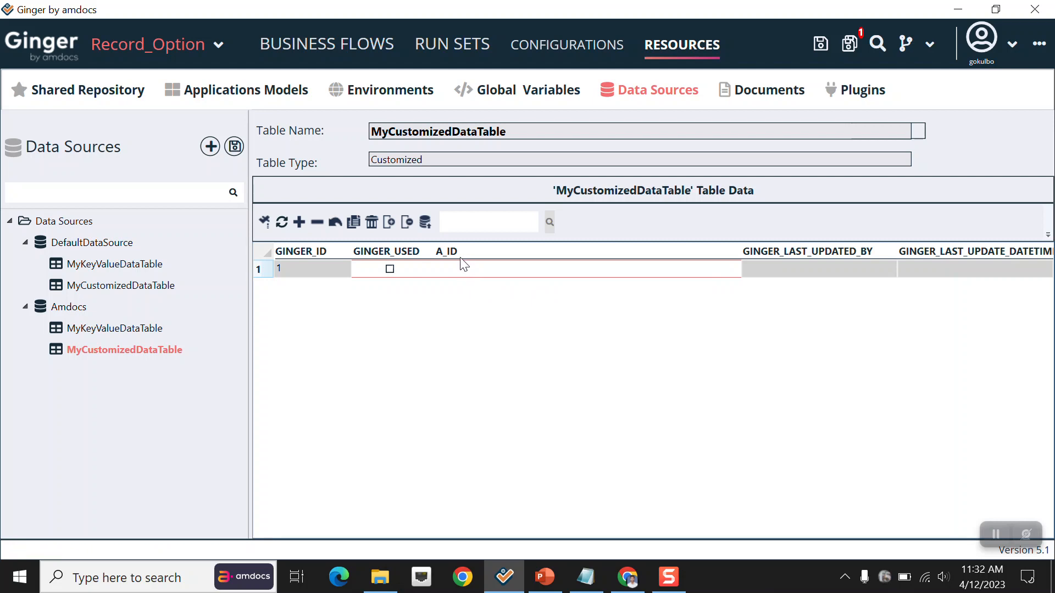
# - Try to add a second column to MyCustomizedDataTable alongside A_ID
pyautogui.click(388, 223)
pyautogui.click(552, 341)
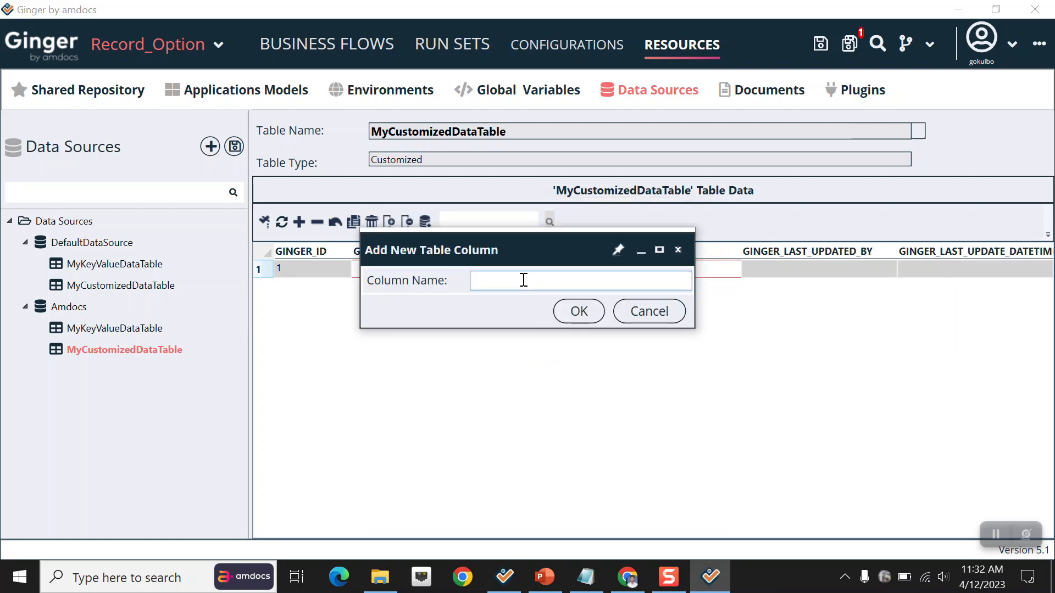
pyautogui.write('A_Nmae')
pyautogui.press('BackSpace')
pyautogui.press('BackSpace')
pyautogui.click(556, 313)
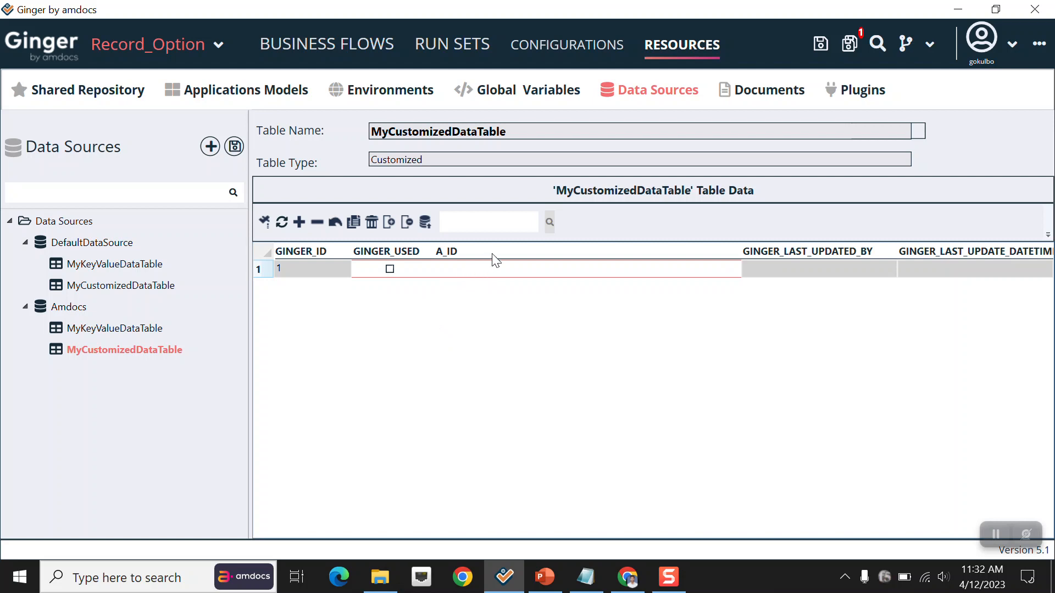
# - Add a new column named D_name to MyCustomizedDataTable
pyautogui.click(426, 223)
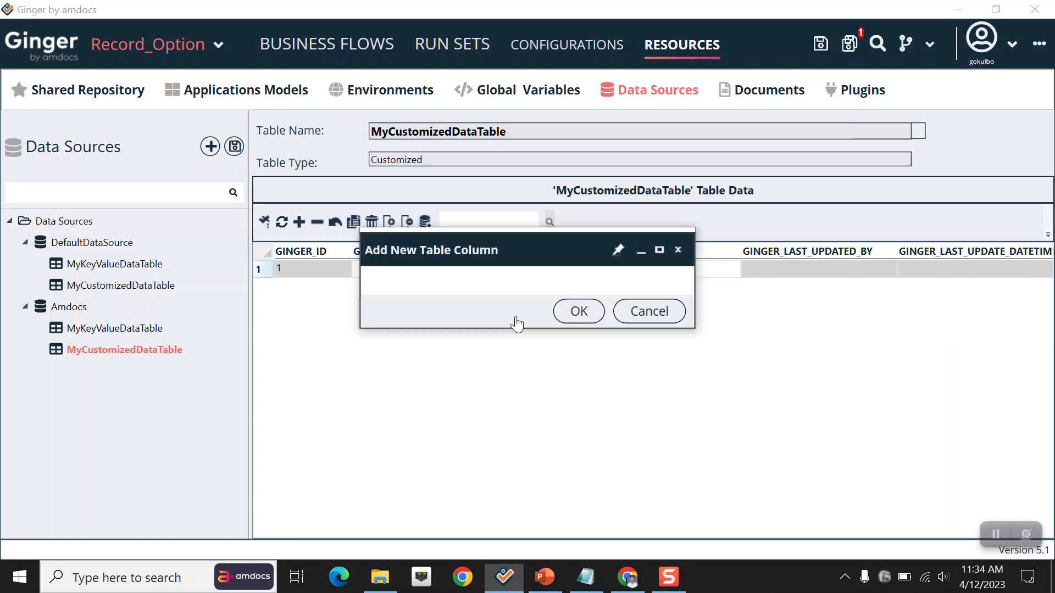
pyautogui.click(481, 285)
pyautogui.write('D')
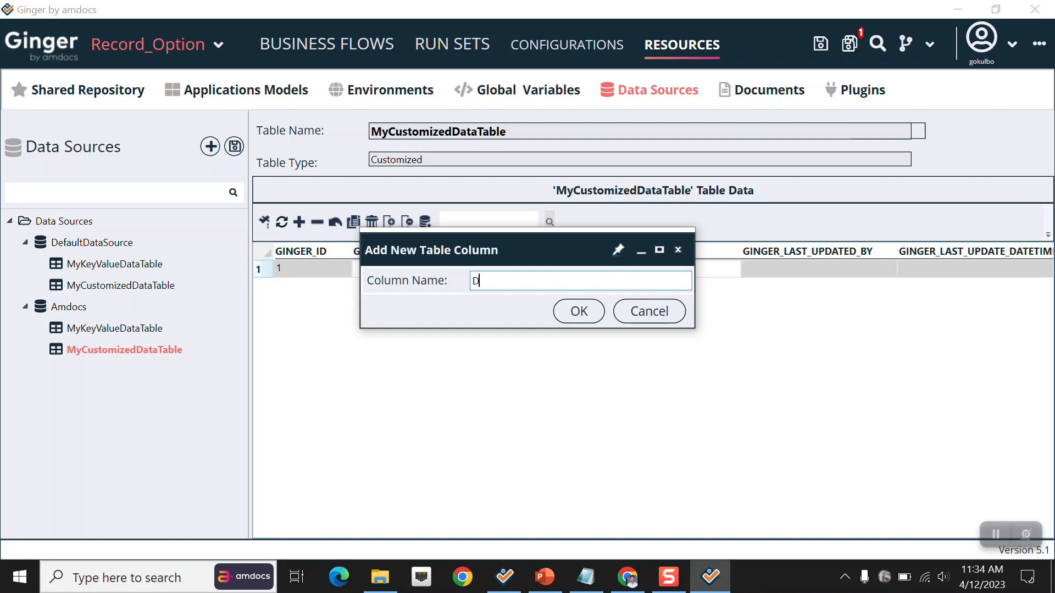
pyautogui.write('_name')
pyautogui.click(586, 320)
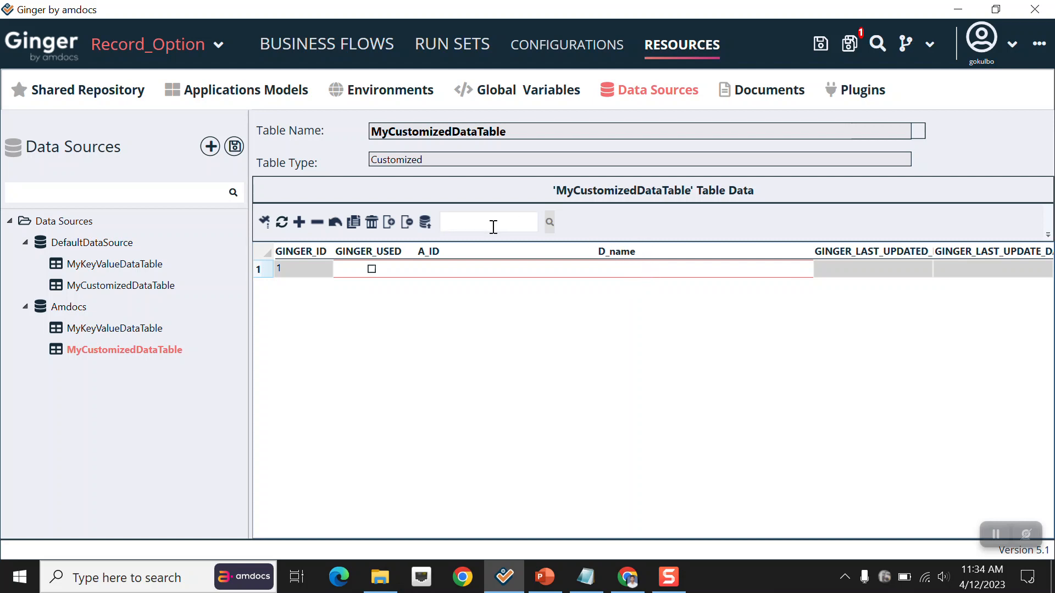
# - Remove the D_name column from MyCustomizedDataTable, saving the local changes
pyautogui.click(410, 222)
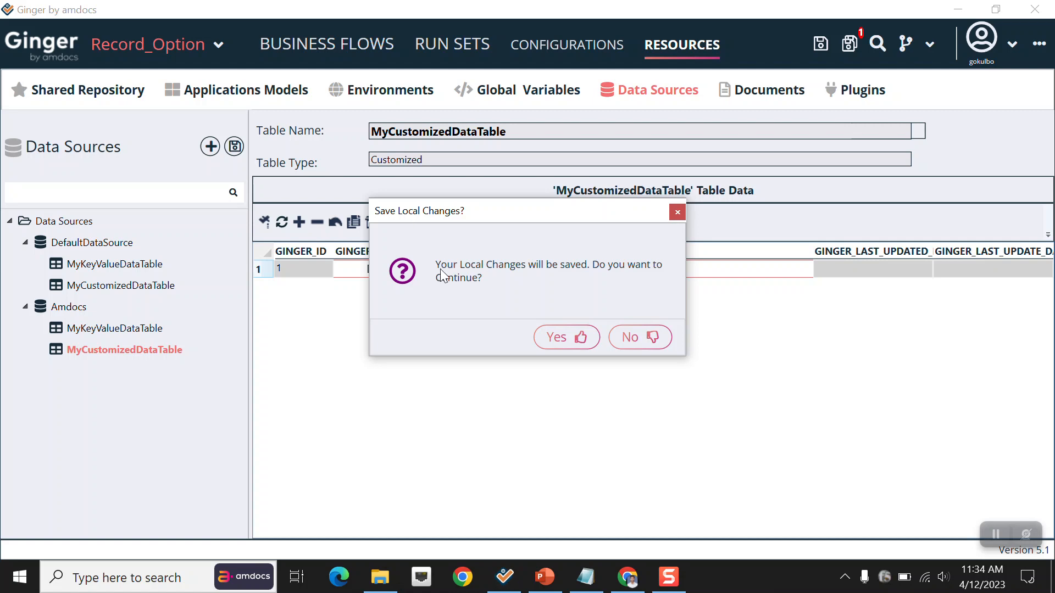
pyautogui.click(546, 347)
pyautogui.click(556, 286)
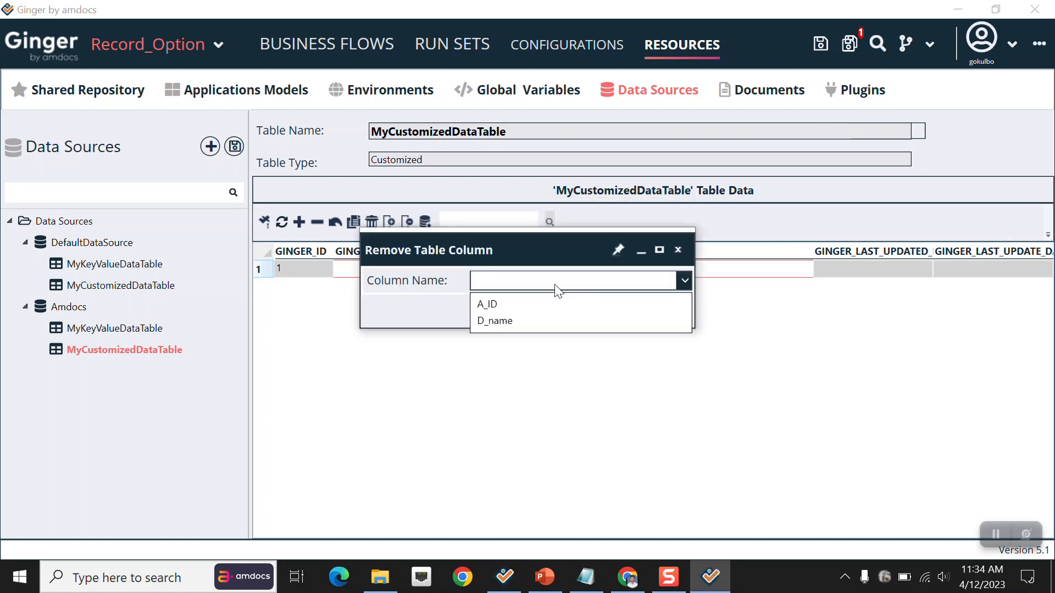
pyautogui.click(513, 318)
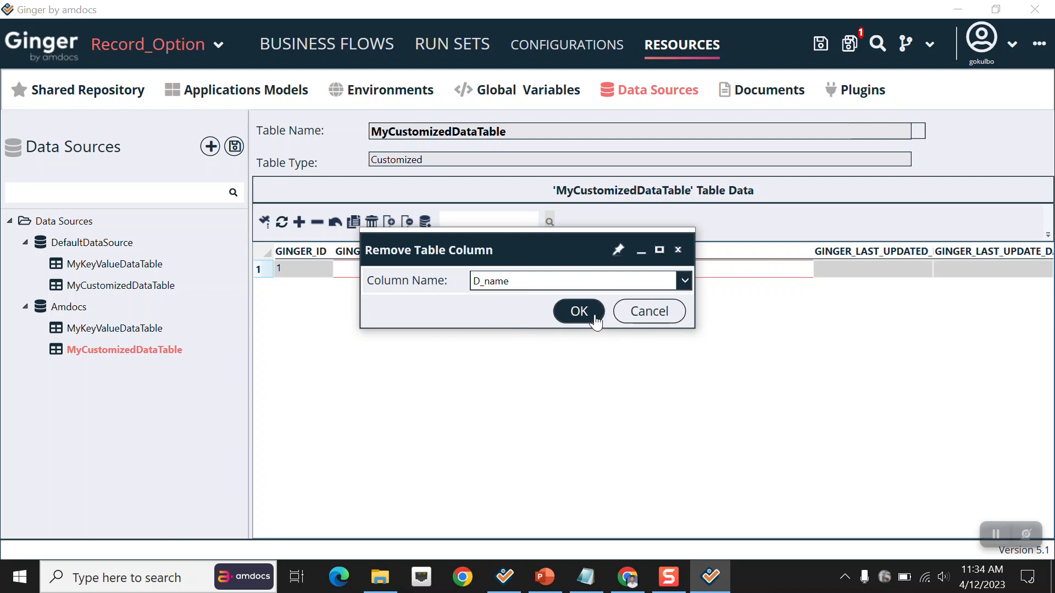
pyautogui.click(579, 311)
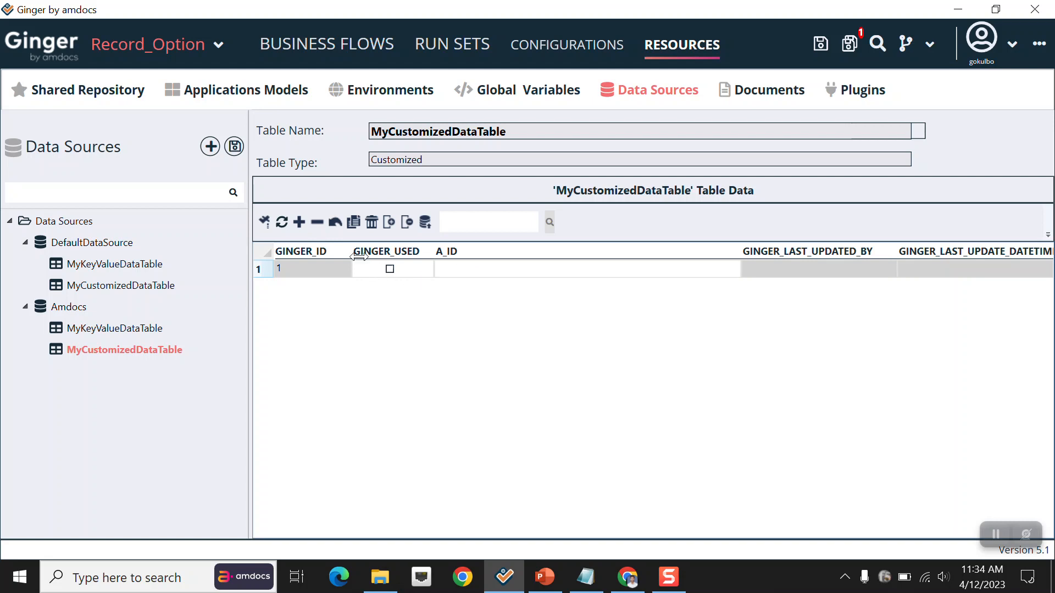
# - In the first row of MyCustomizedDataTable, enter 1001 as A_ID, mark the row as used and save the table data
pyautogui.doubleClick(453, 272)
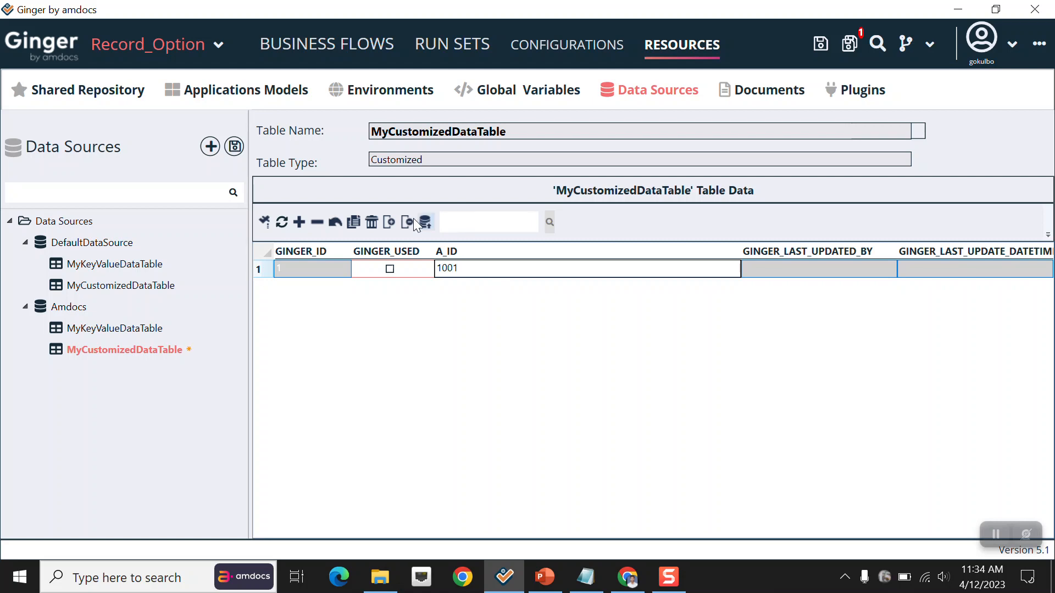
pyautogui.click(391, 270)
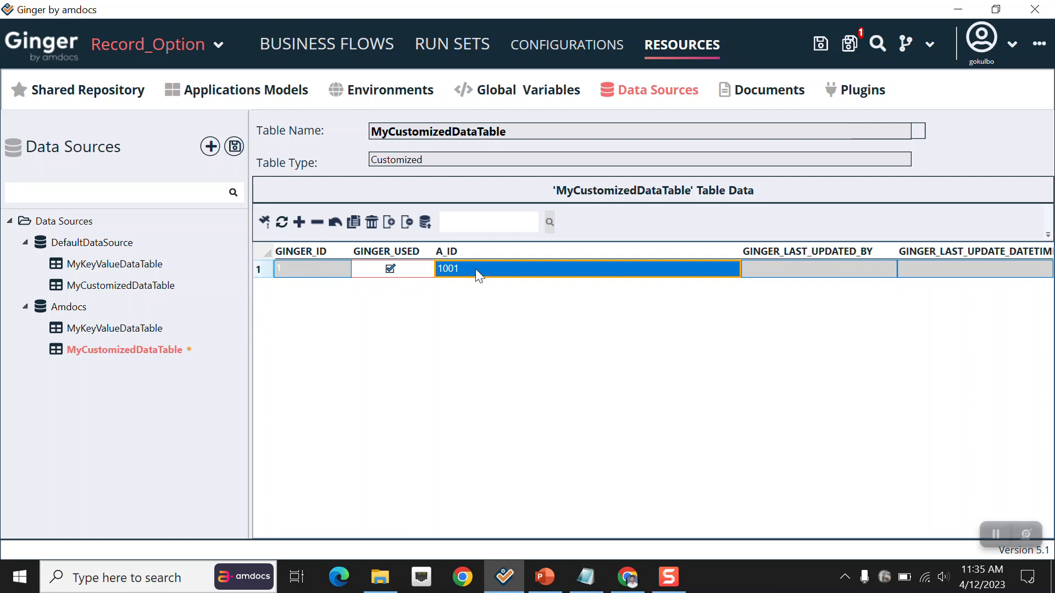
pyautogui.click(426, 222)
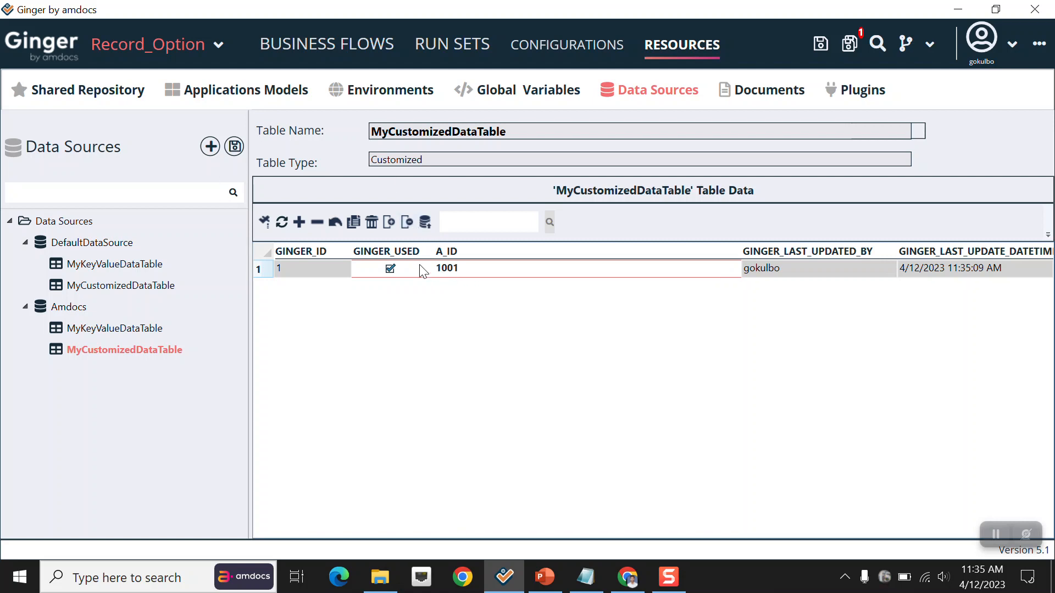
# - Return to Flow 1 in the business flows to view New Activity's username action
pyautogui.click(329, 49)
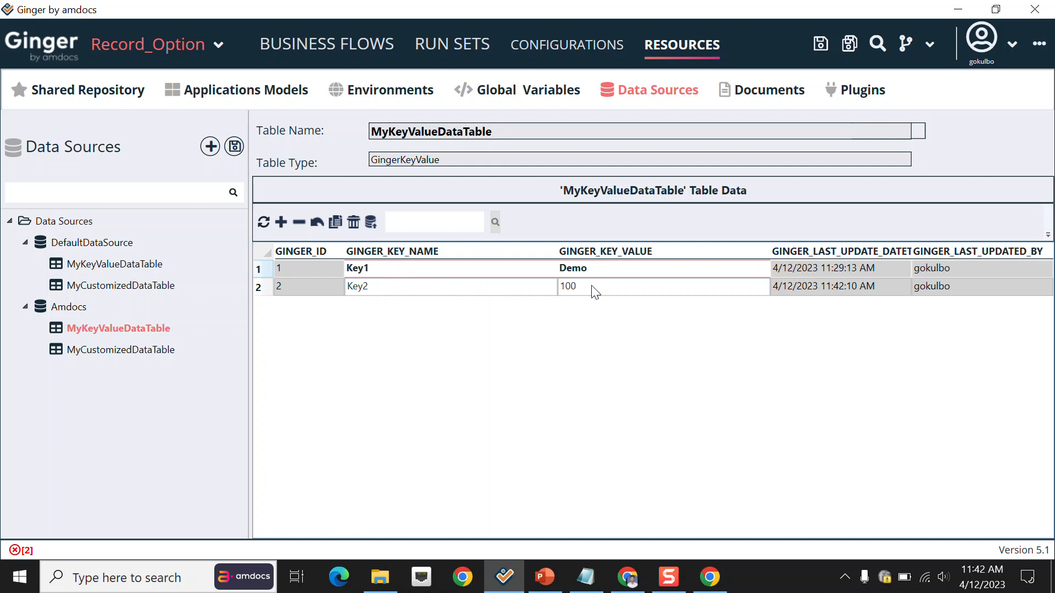
pyautogui.click(327, 47)
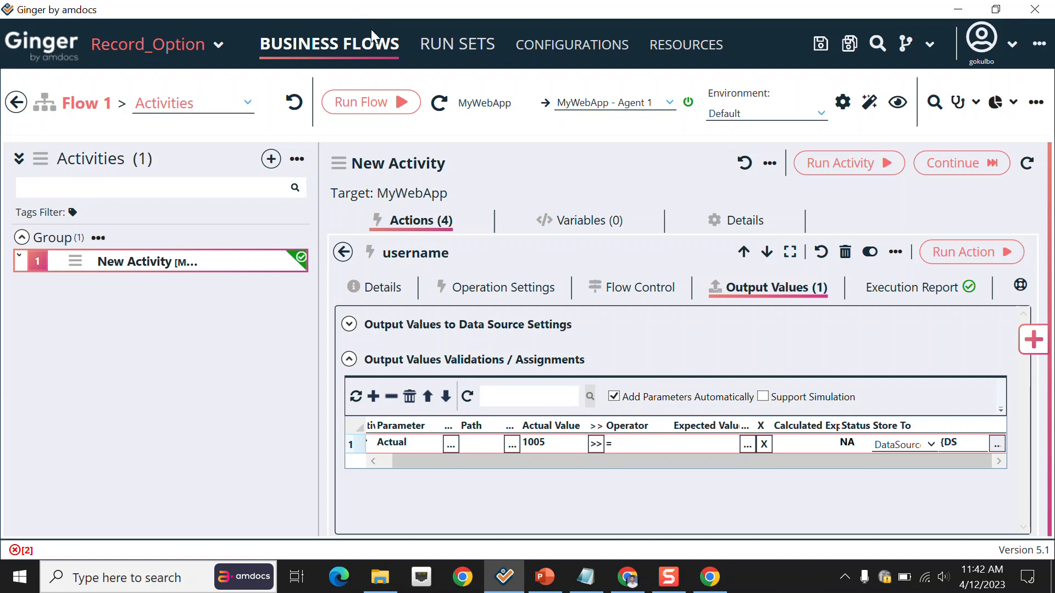
pyautogui.click(846, 575)
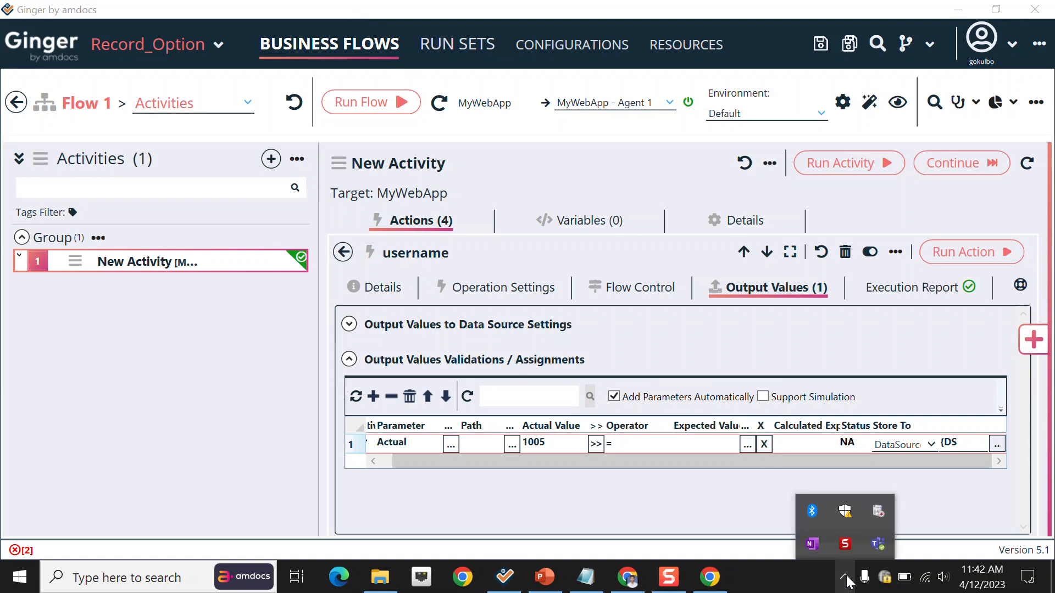
pyautogui.click(668, 580)
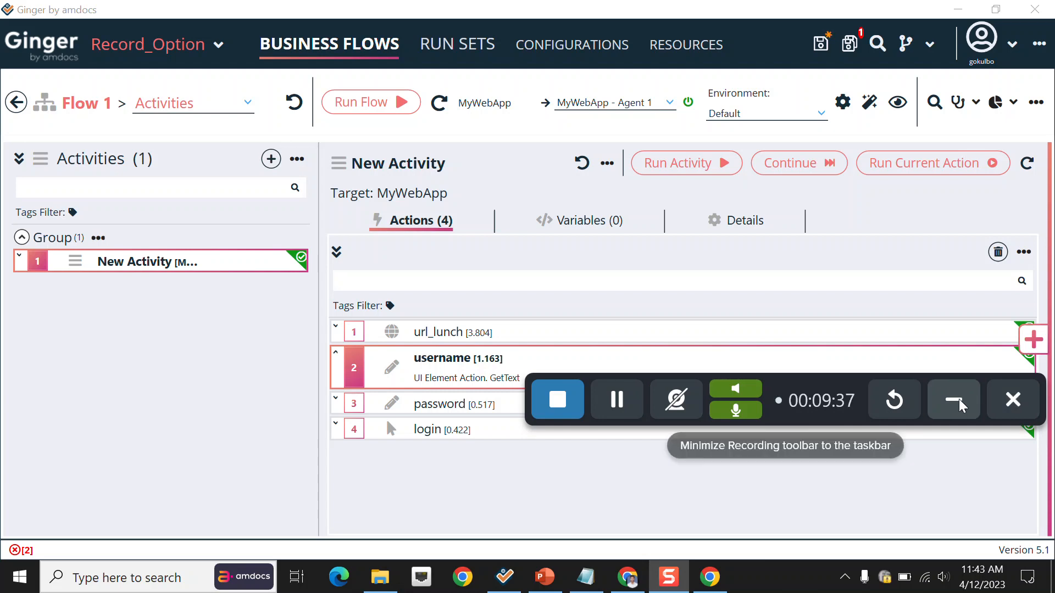
# - Switch to the Swag Labs login page in Chrome to check the username field's text, and return to Ginger
pyautogui.click(961, 406)
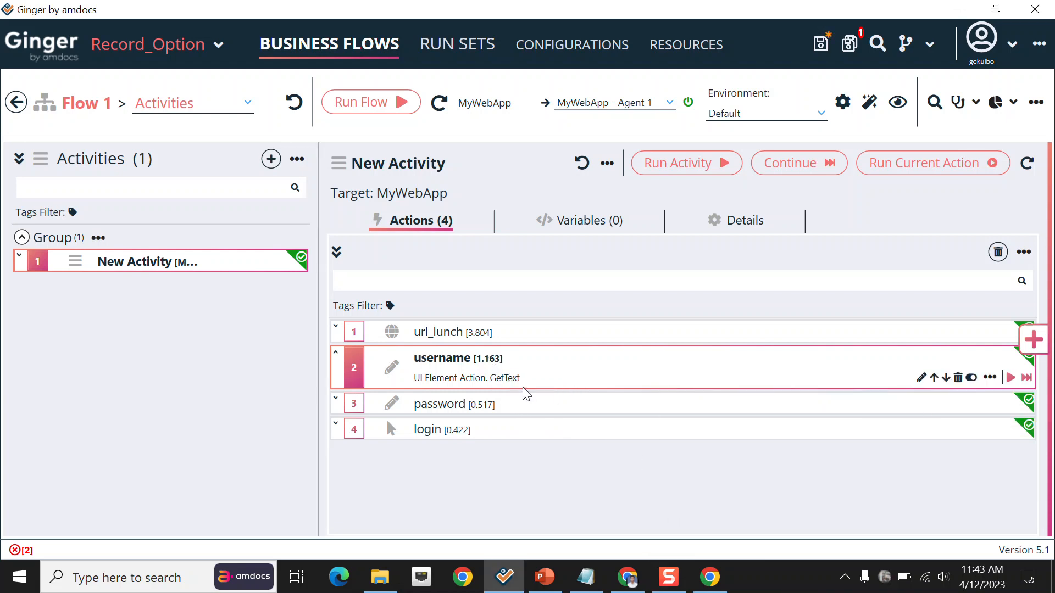
pyautogui.click(709, 577)
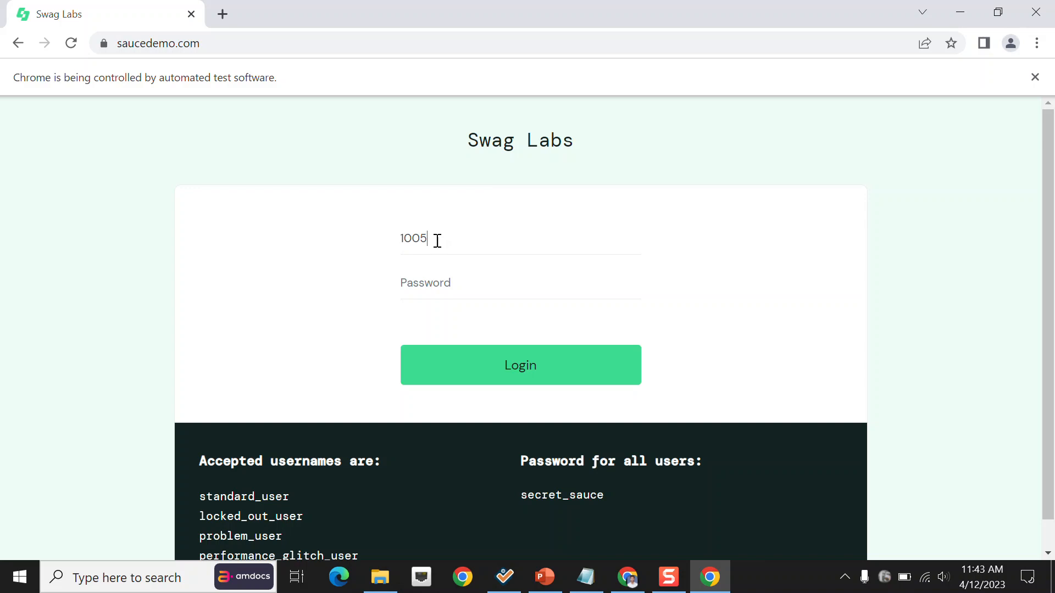
pyautogui.moveTo(437, 240); pyautogui.dragTo(400, 248)
pyautogui.click(504, 577)
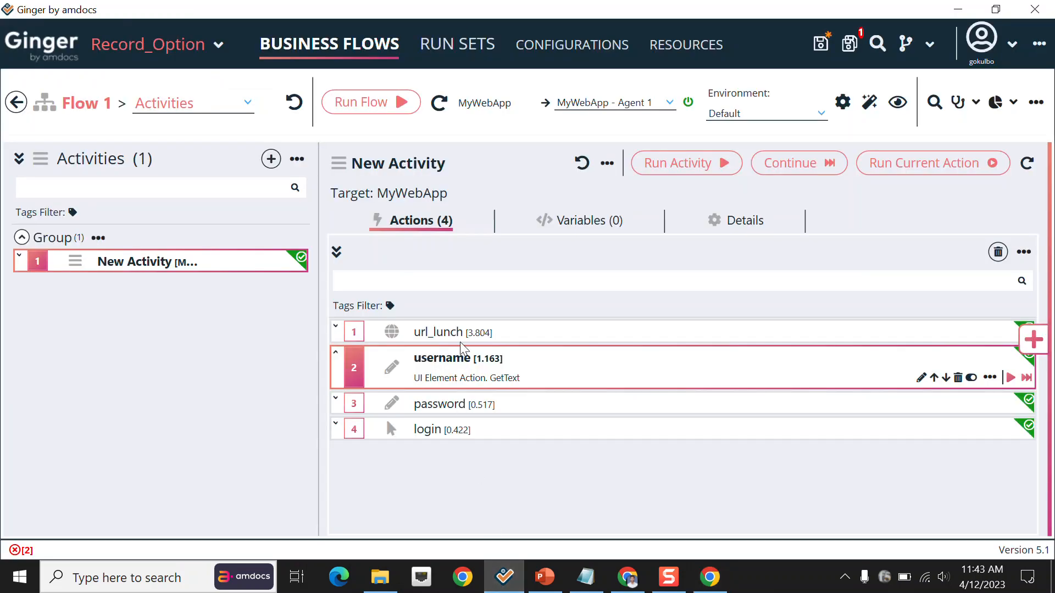
# - Add an output value row to the username action and run the action to capture the text box's actual value
pyautogui.doubleClick(467, 378)
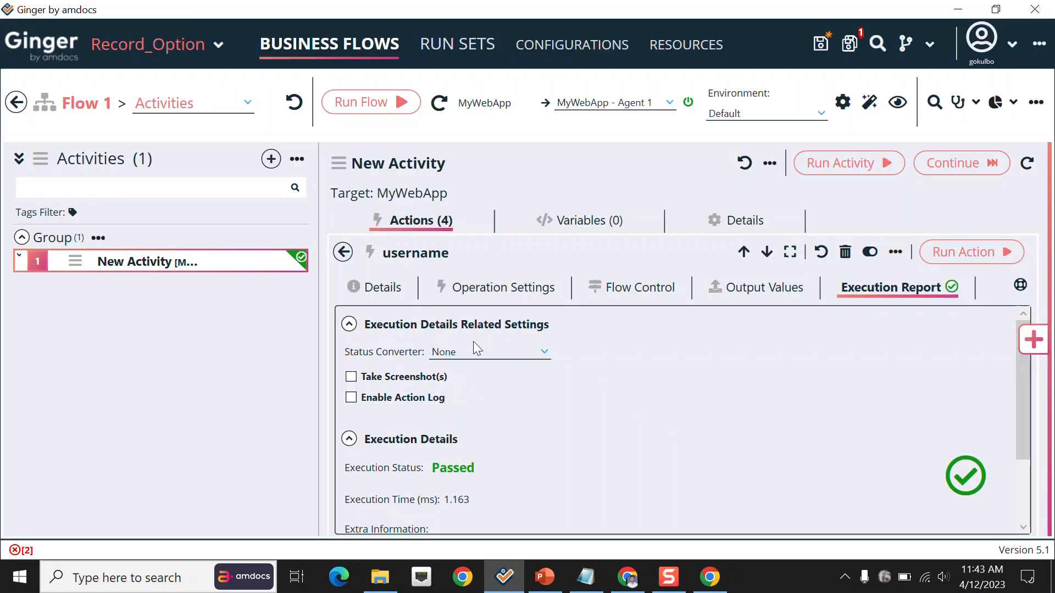
pyautogui.click(483, 290)
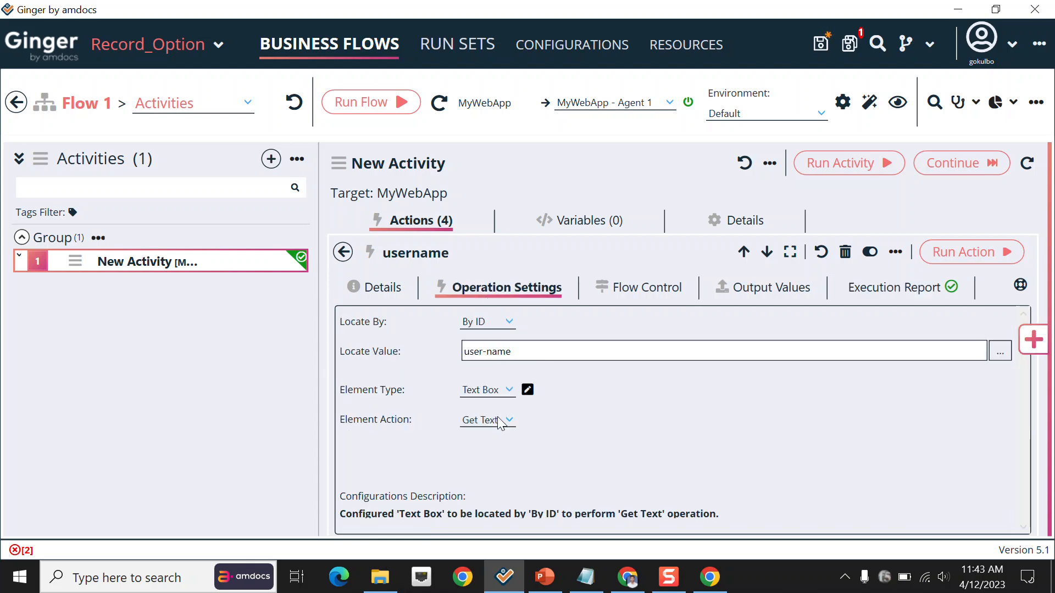
pyautogui.click(750, 294)
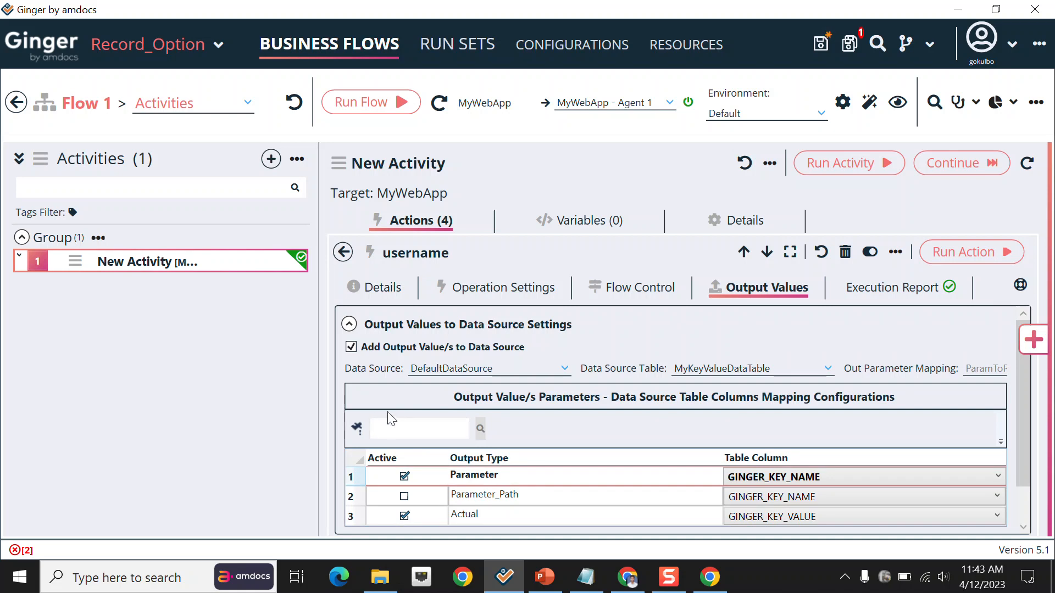
pyautogui.click(348, 325)
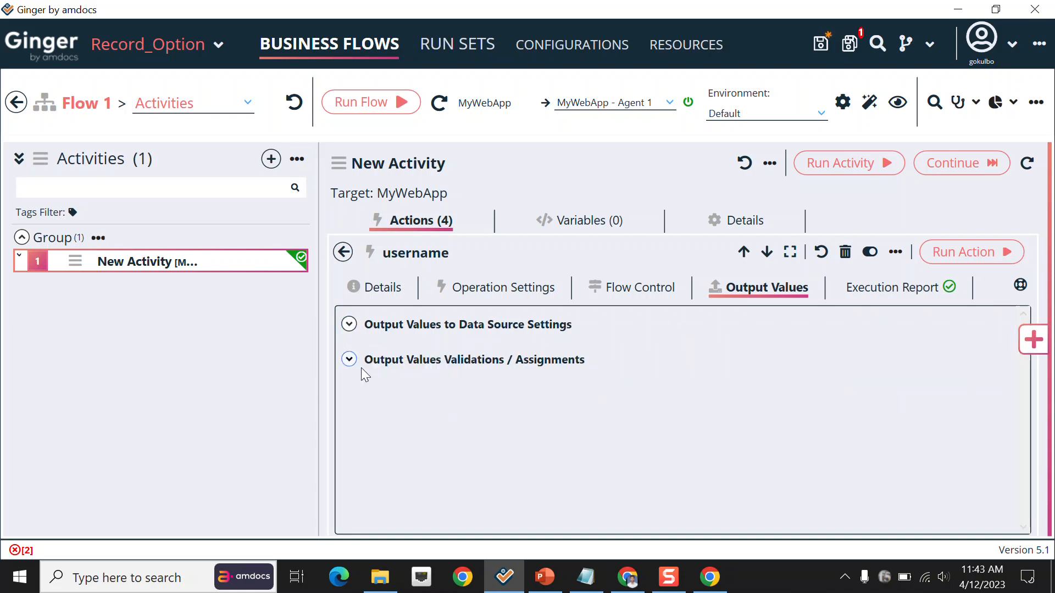
pyautogui.click(349, 361)
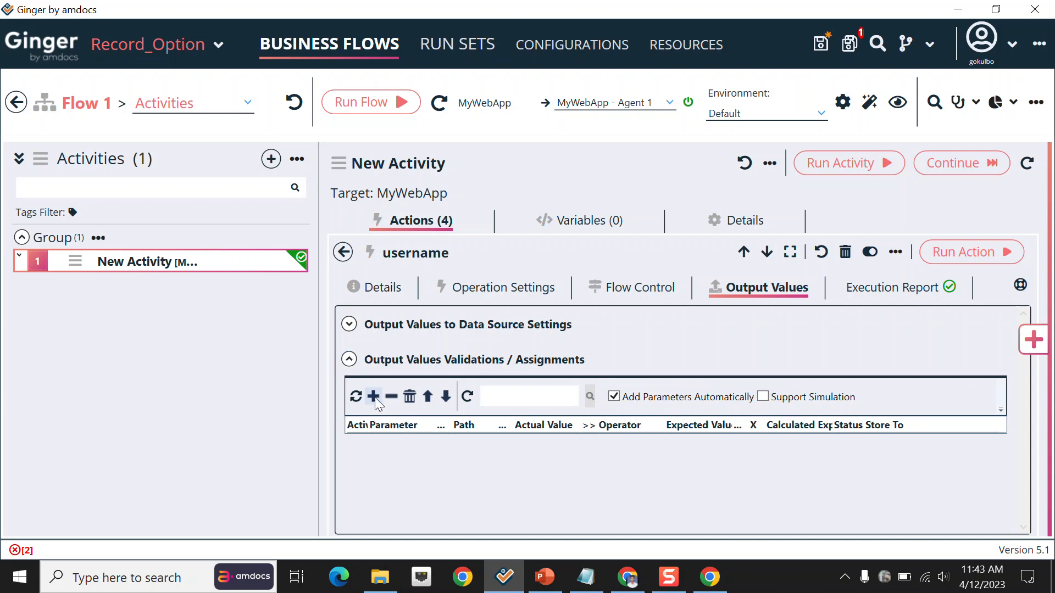
pyautogui.click(375, 398)
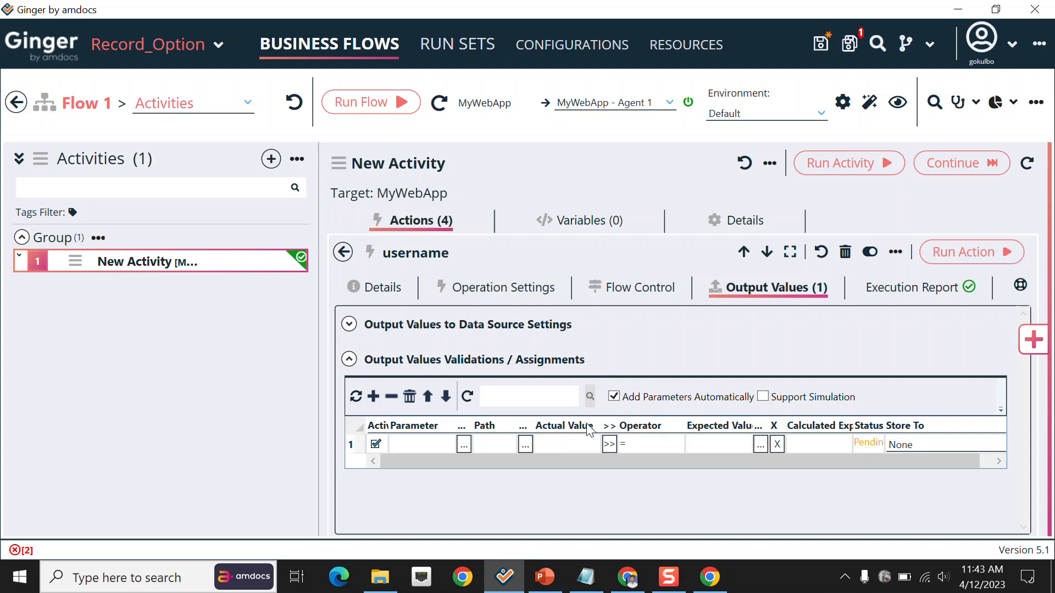
pyautogui.click(995, 251)
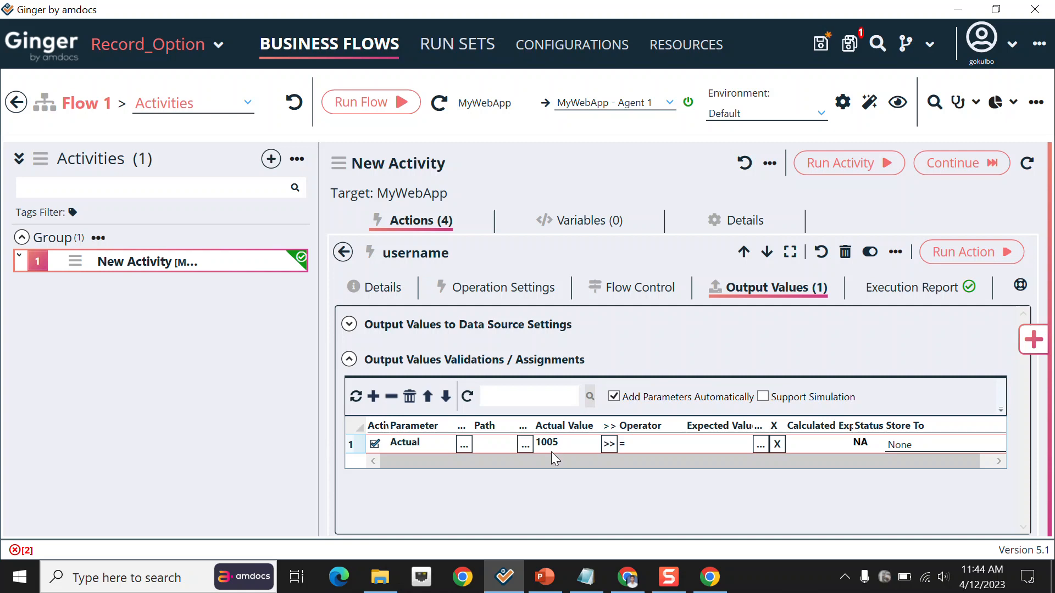
# - Compare the username action's captured value with the username field on the Swag Labs page in Chrome, and return to Ginger
pyautogui.click(718, 580)
pyautogui.click(450, 242)
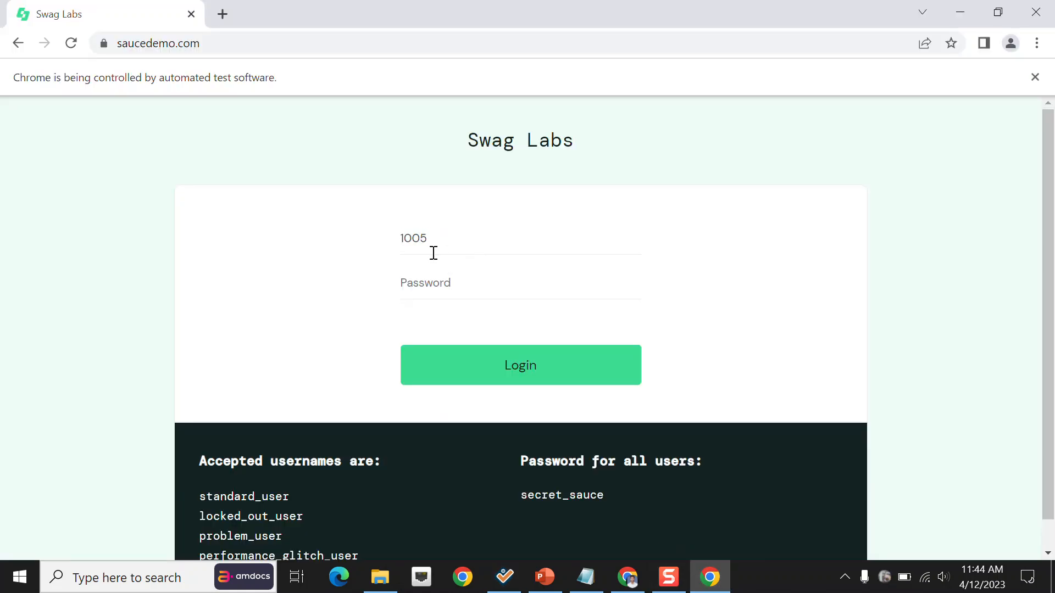
pyautogui.click(503, 576)
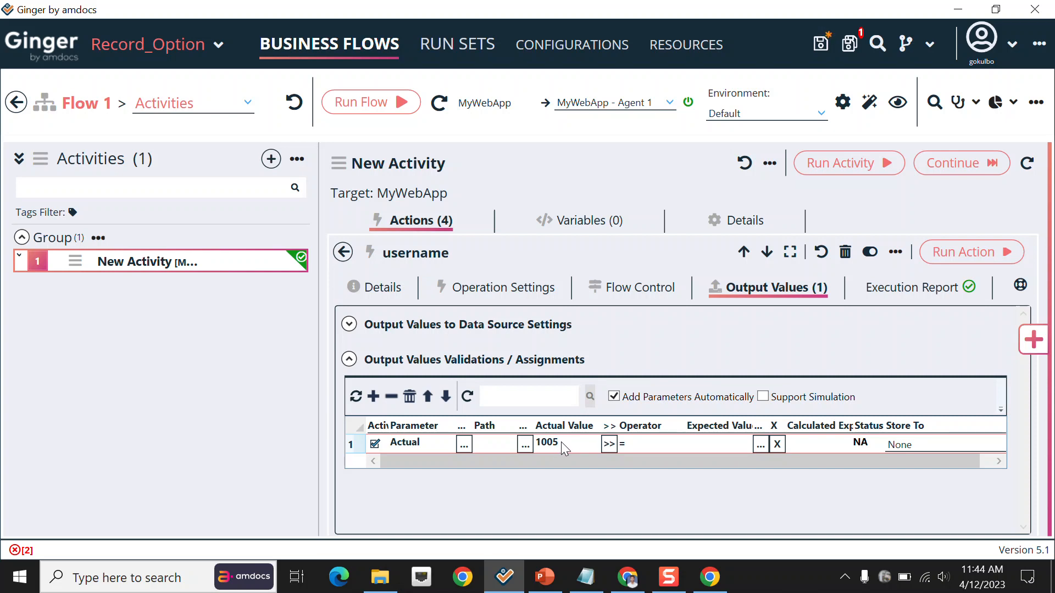
# - Store the Actual output value to a DataSource, using Amdocs, MyKeyValueDataTable and key name Key2
pyautogui.click(906, 449)
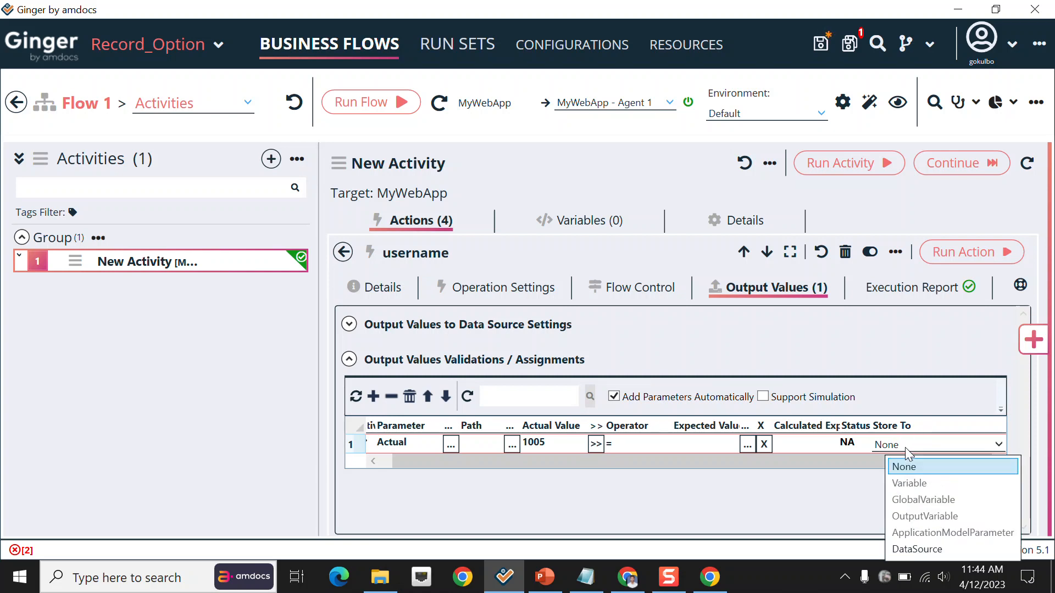
pyautogui.click(922, 549)
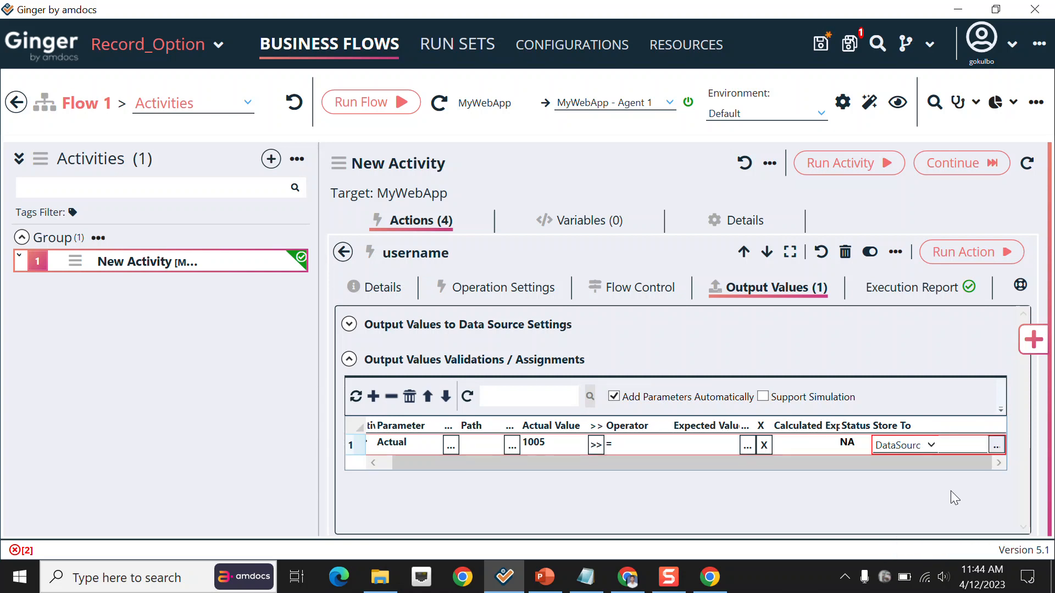
pyautogui.click(995, 446)
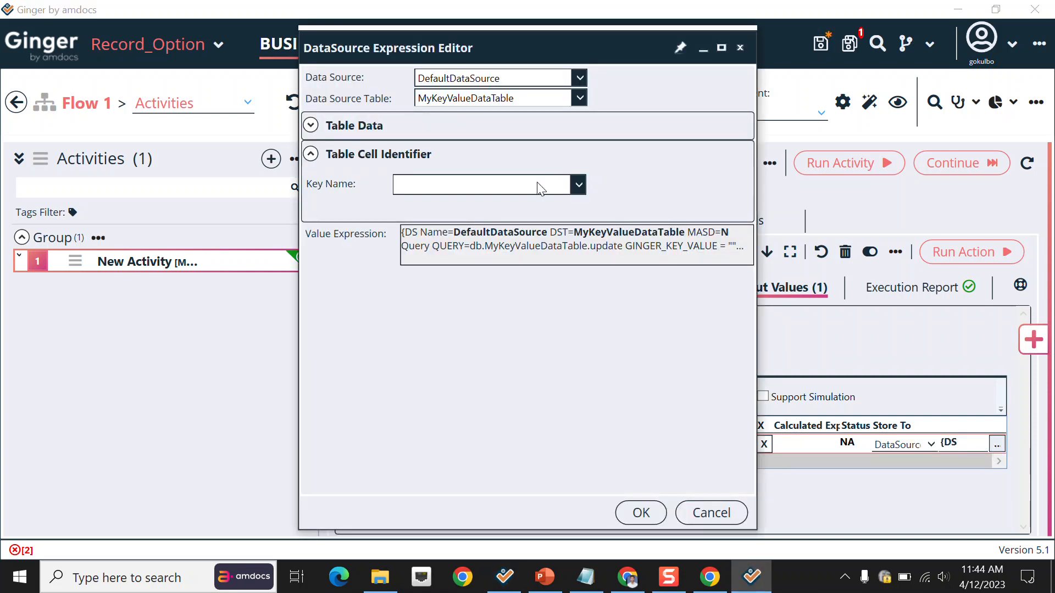
pyautogui.click(504, 85)
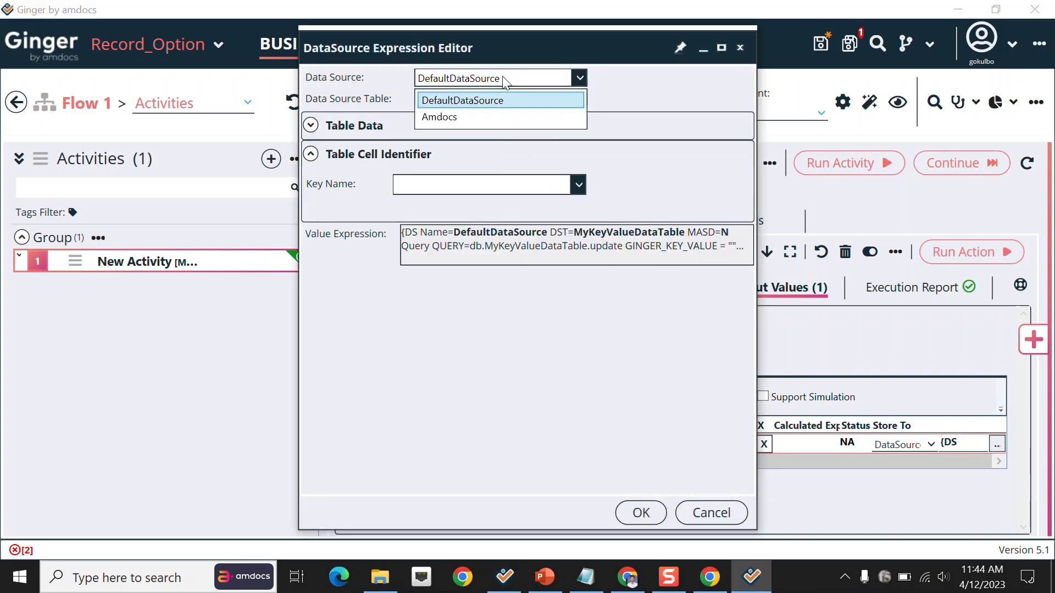
pyautogui.click(482, 120)
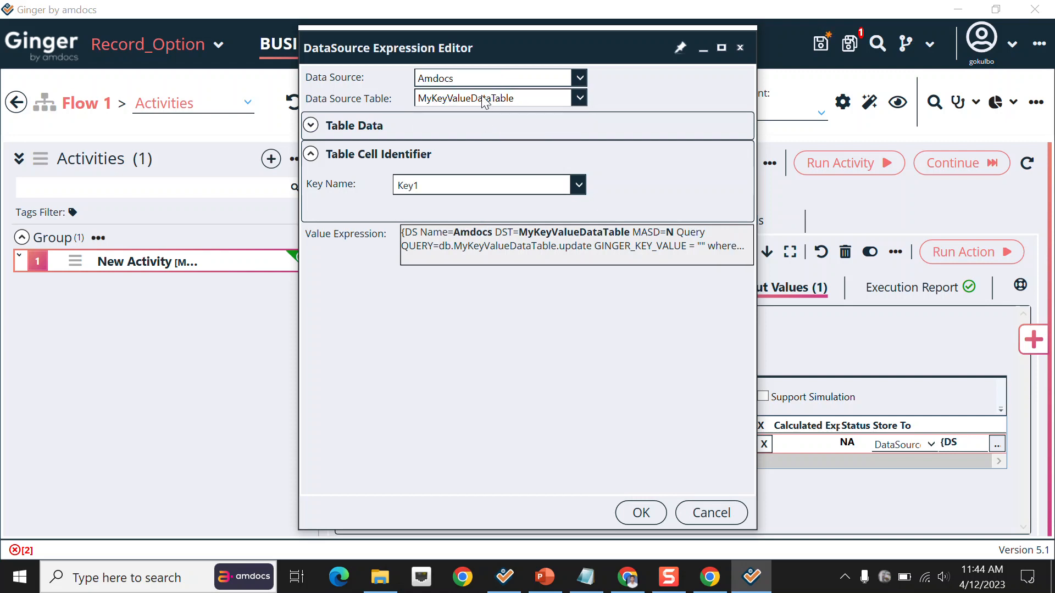
pyautogui.click(484, 100)
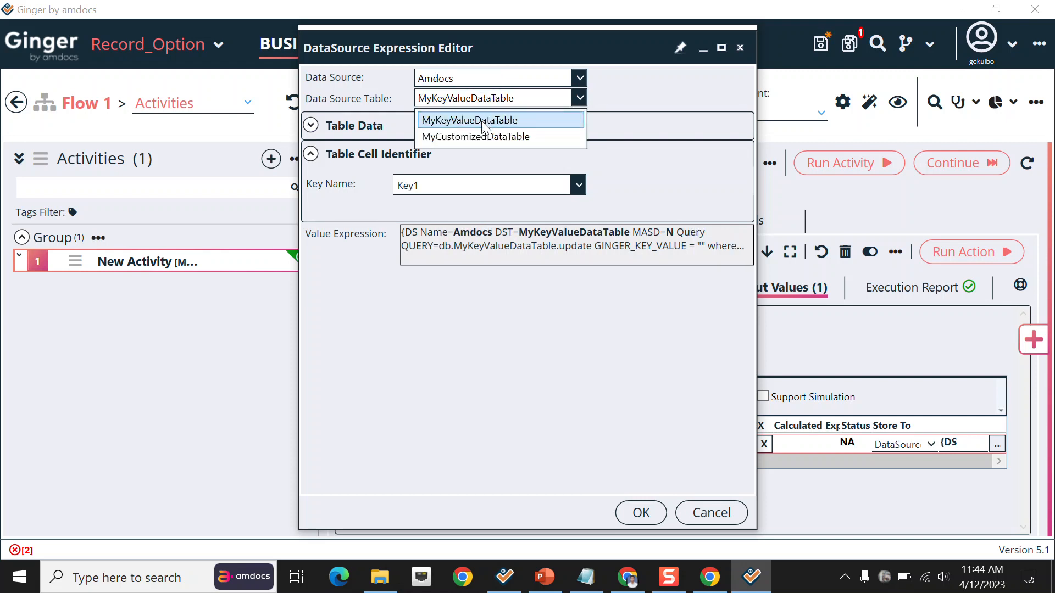
pyautogui.click(484, 121)
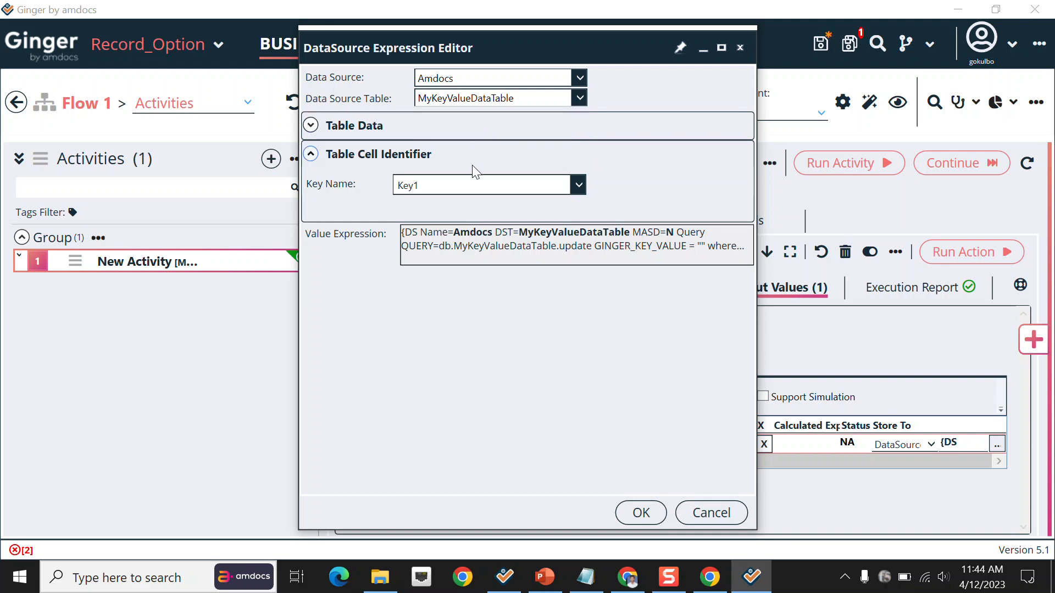
pyautogui.click(465, 194)
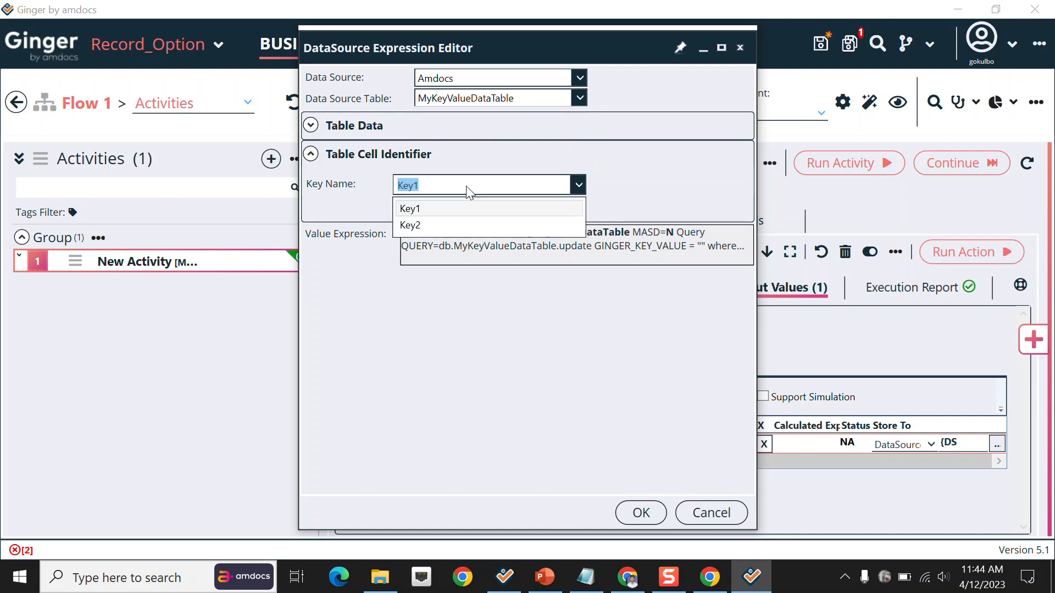
pyautogui.click(461, 226)
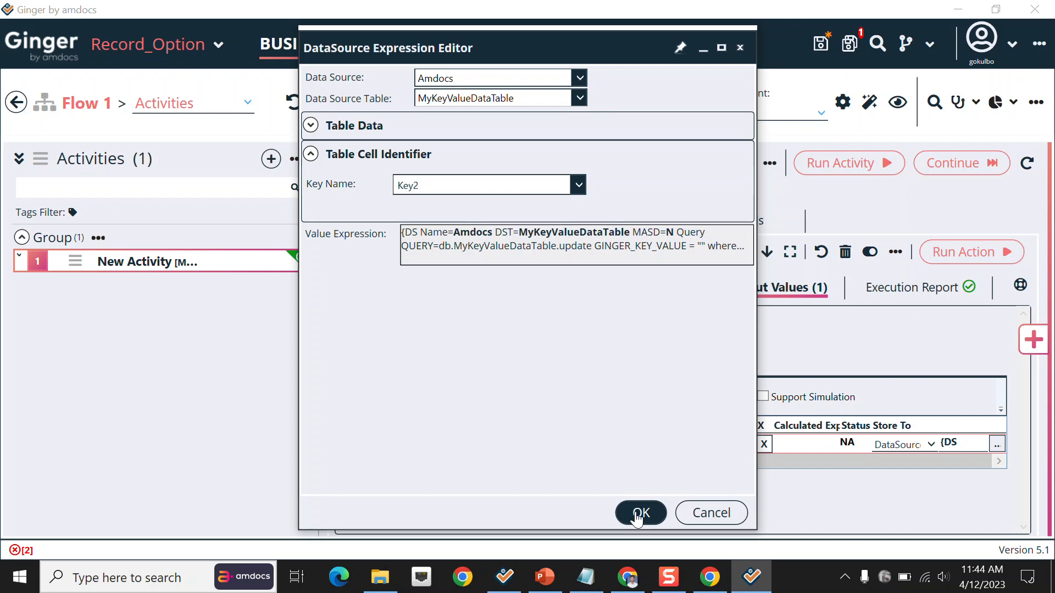
pyautogui.click(640, 512)
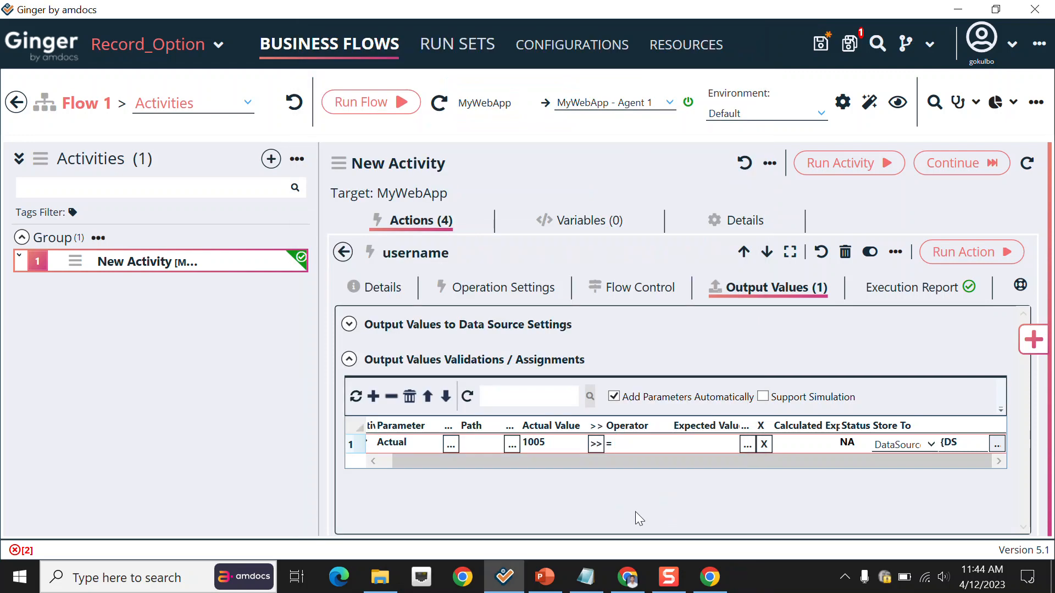
# - Check Key2 in the Amdocs MyKeyValueDataTable, and return to Flow 1 to run the username action
pyautogui.click(681, 49)
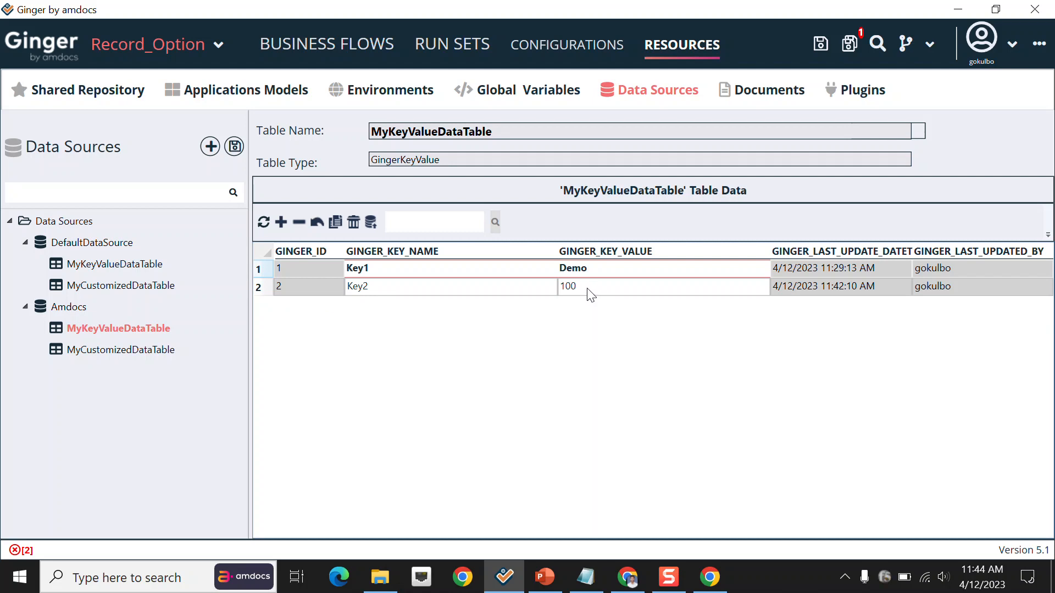
pyautogui.click(330, 47)
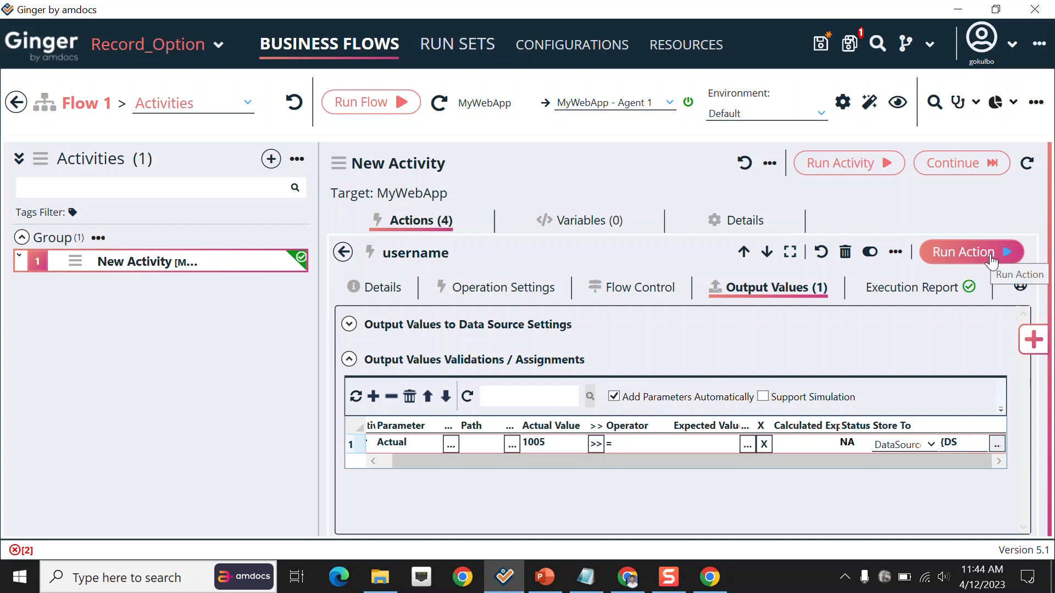
pyautogui.click(990, 257)
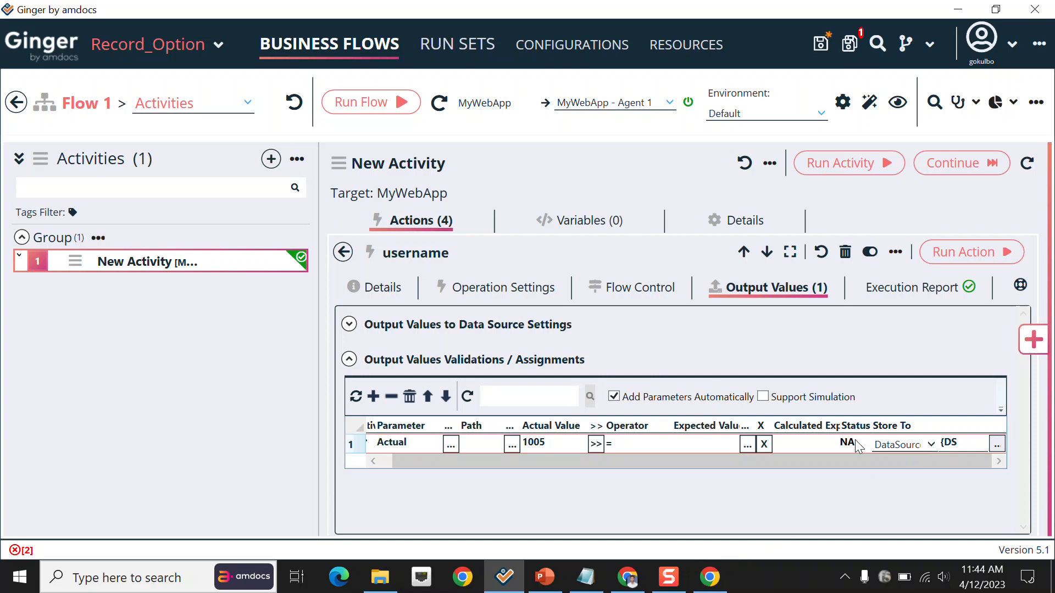
# - Refresh the Amdocs MyKeyValueDataTable to check Key2's value, and commit the table data
pyautogui.click(654, 50)
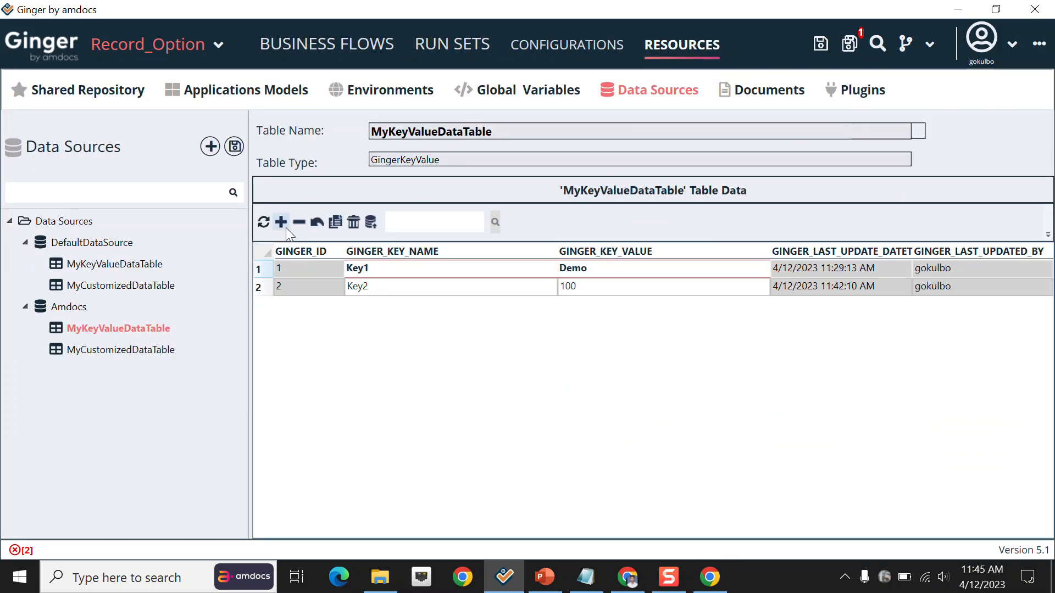
pyautogui.click(269, 222)
pyautogui.click(562, 336)
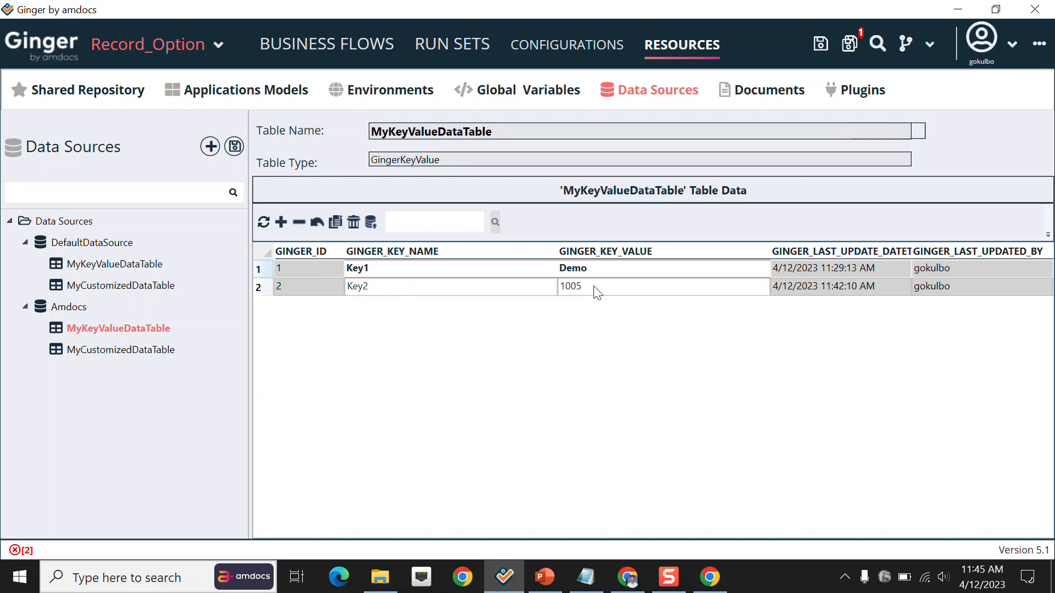
pyautogui.click(370, 222)
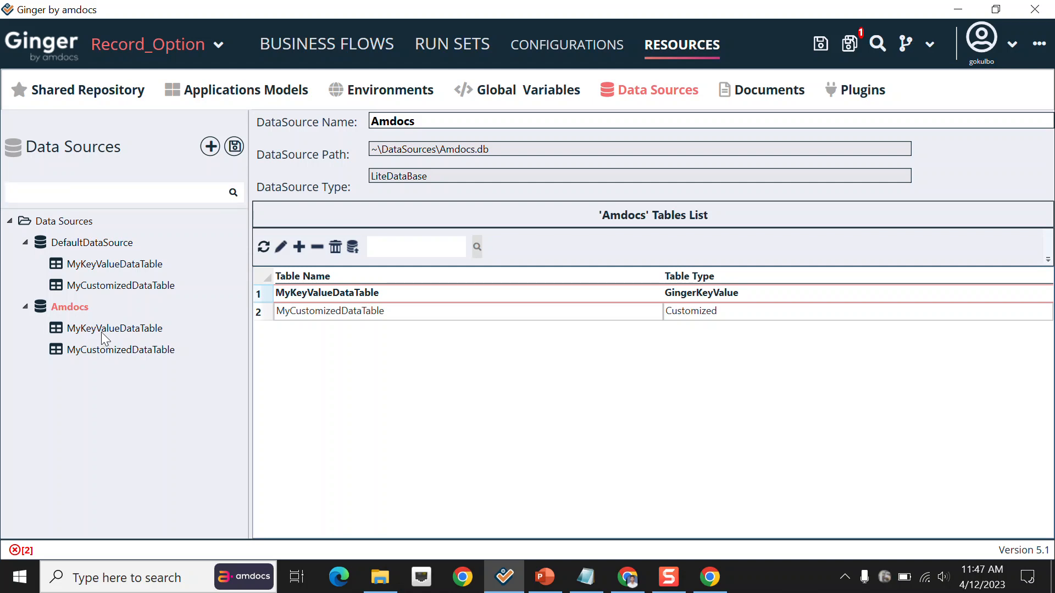
# - Start an Excel import into the Amdocs data source and choose FWBBv3_FLOWS.xlsx from the Documents\kt\EOD work folder
pyautogui.rightClick(61, 308)
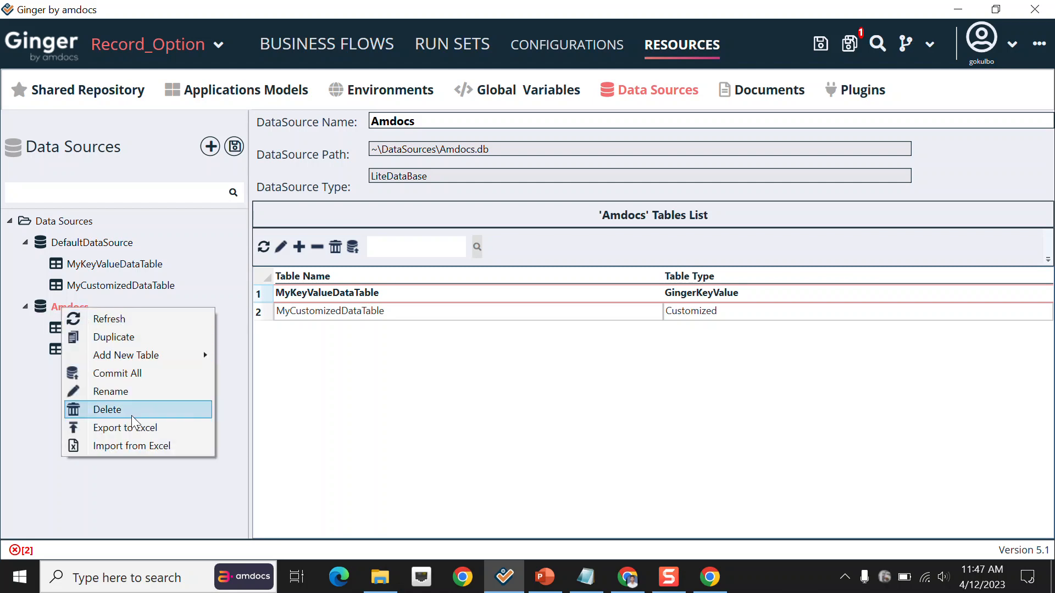
pyautogui.click(110, 445)
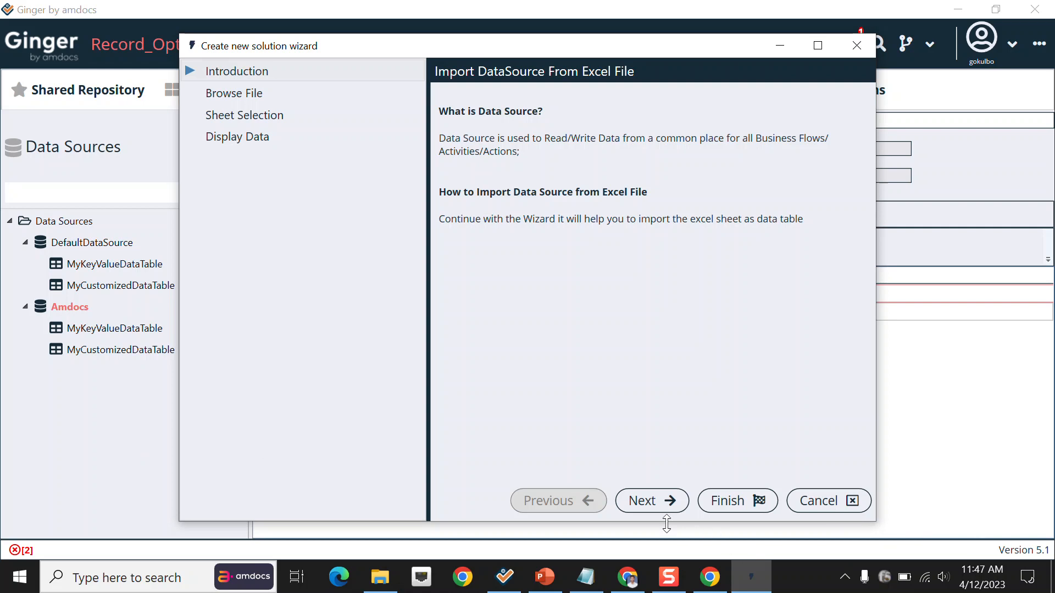
pyautogui.click(665, 504)
pyautogui.click(860, 122)
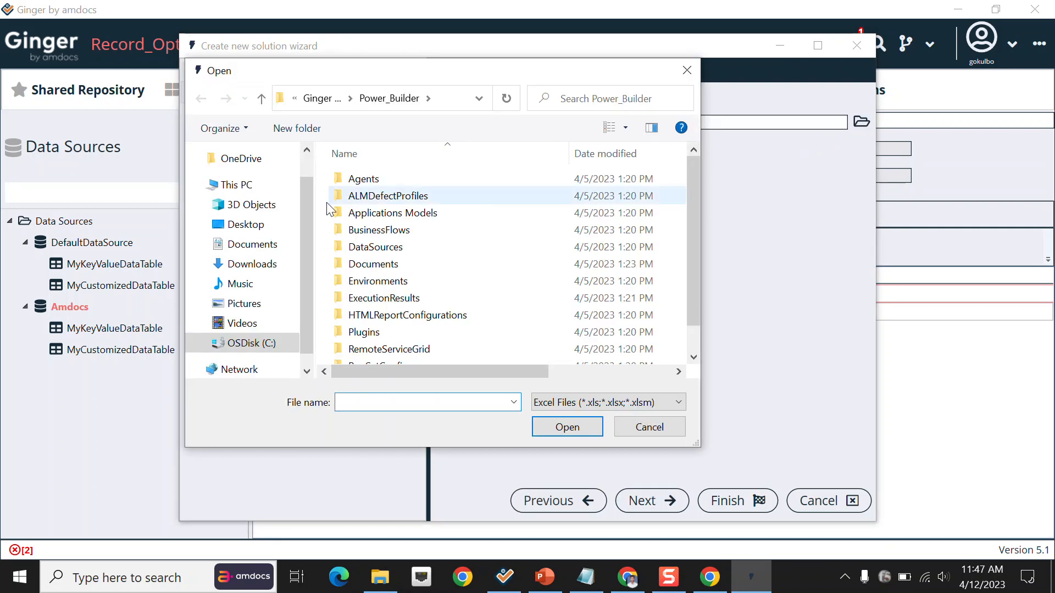
pyautogui.scroll(1, 252, 269)
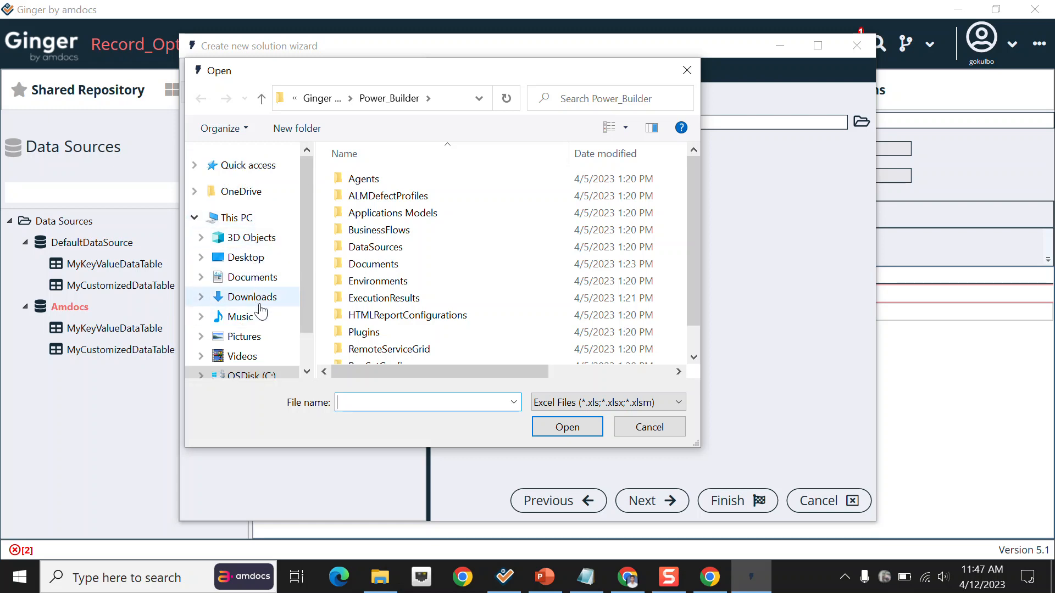
pyautogui.click(257, 278)
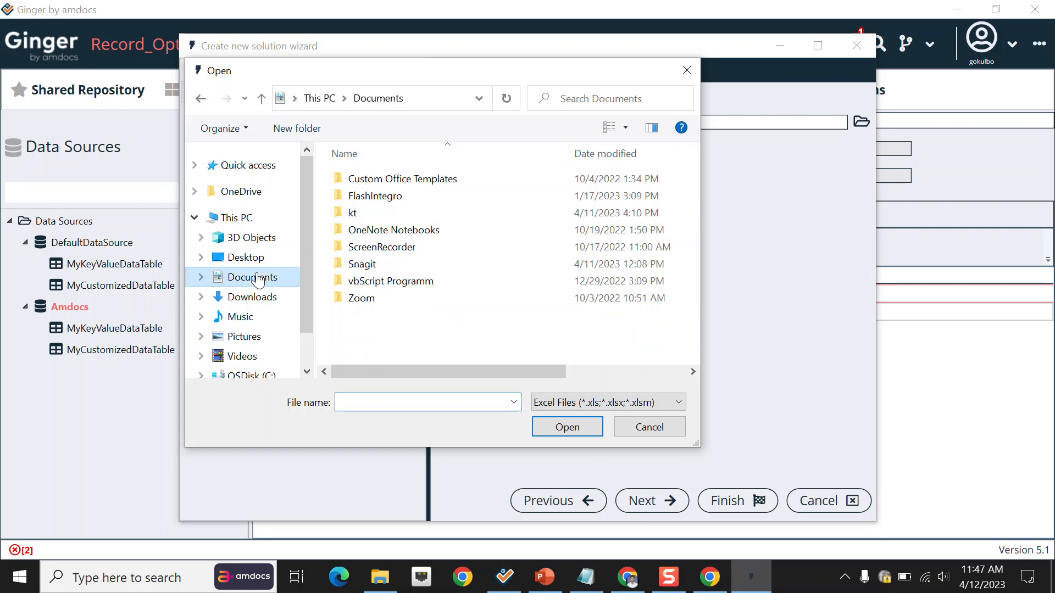
pyautogui.doubleClick(356, 215)
pyautogui.doubleClick(367, 197)
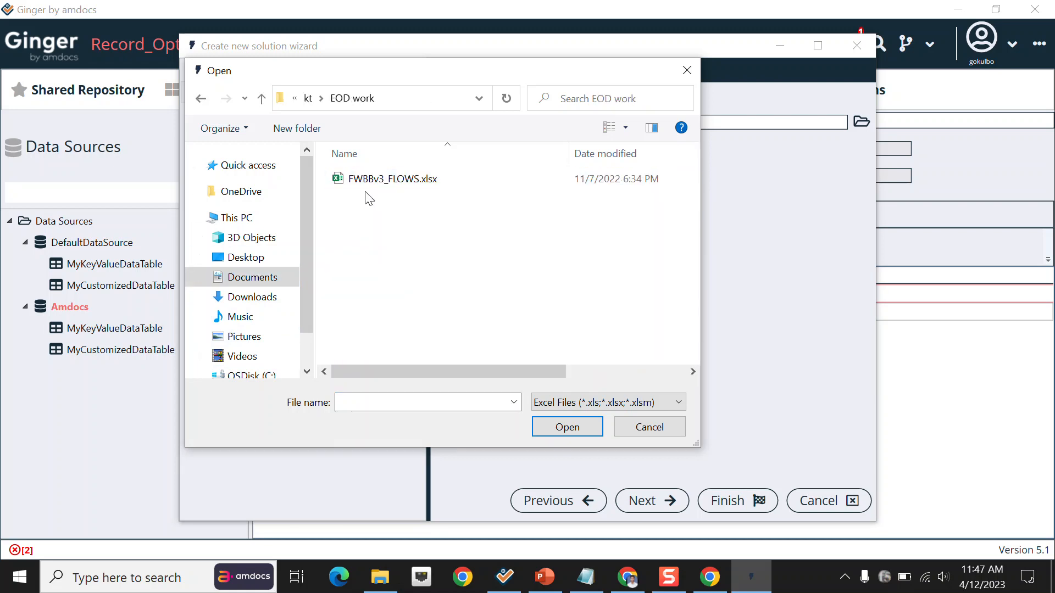
pyautogui.click(370, 182)
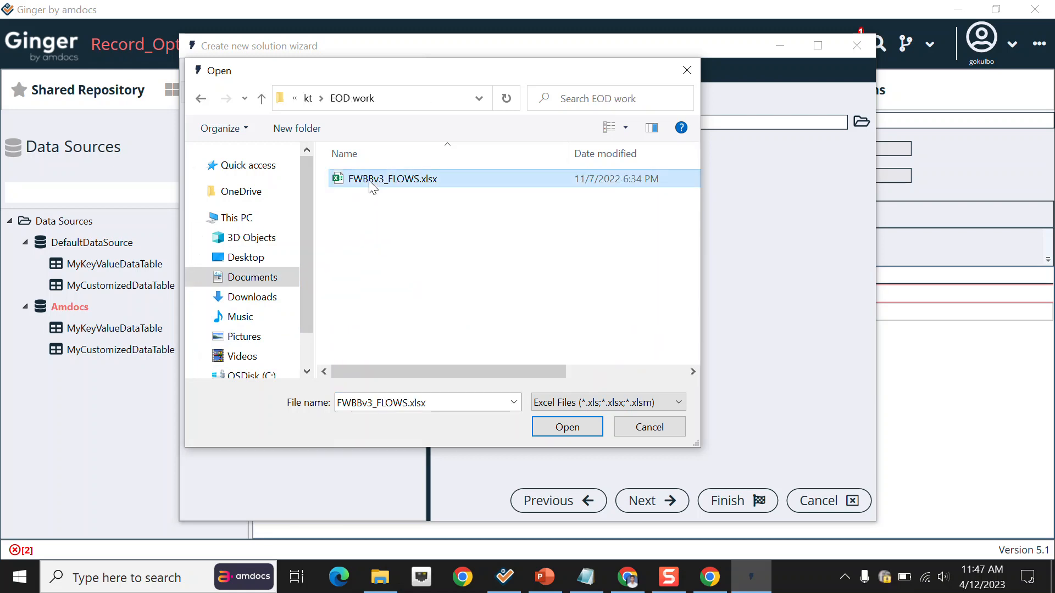
pyautogui.click(572, 432)
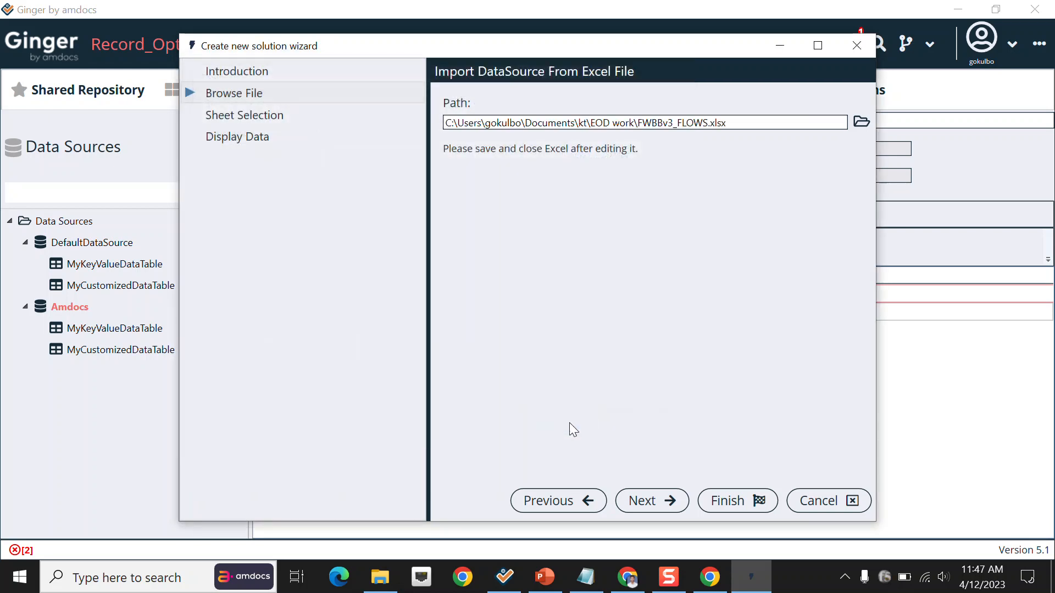
# - Try to load Sheet1 of FWBBv3_FLOWS.xlsx for the import, and dismiss the error dialog
pyautogui.click(652, 503)
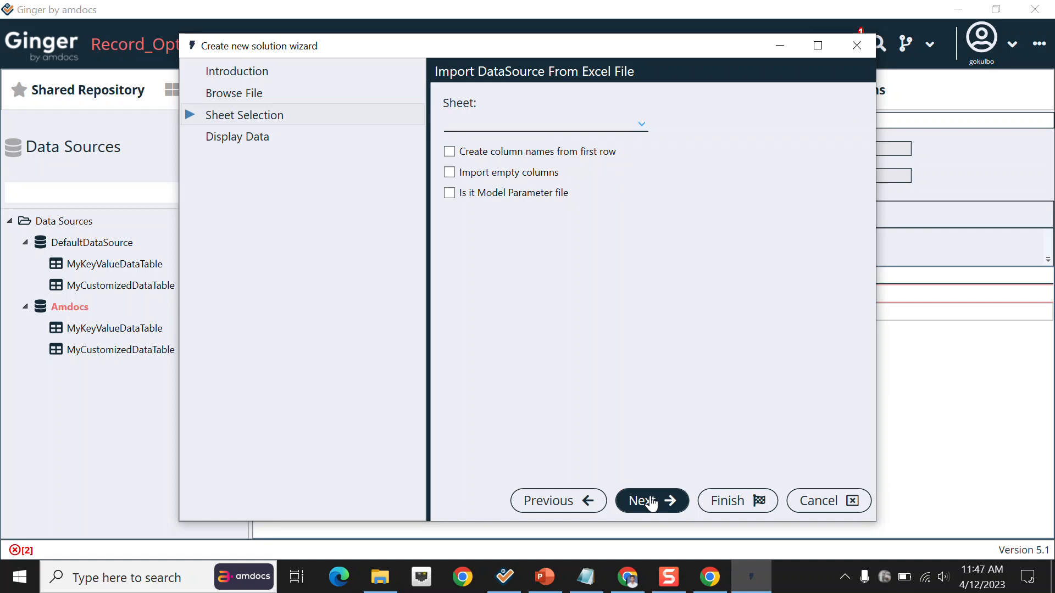
pyautogui.click(651, 503)
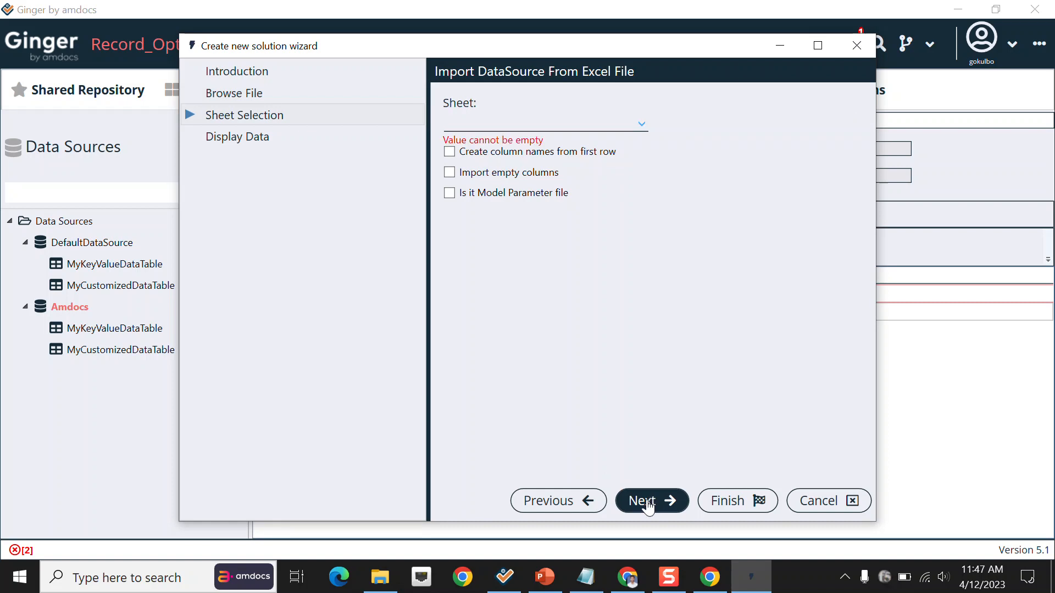
pyautogui.click(639, 129)
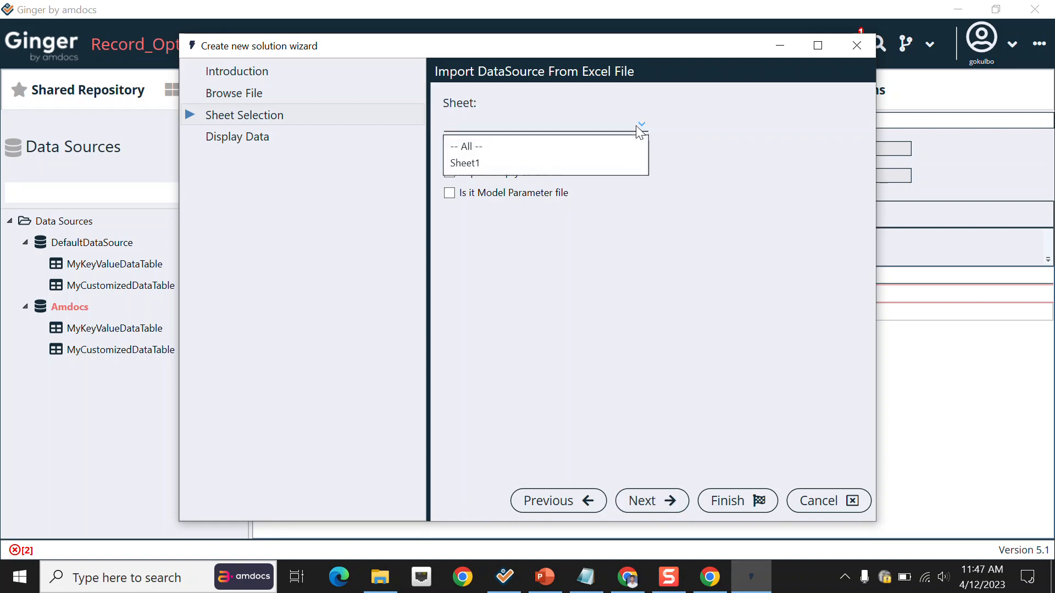
pyautogui.click(560, 163)
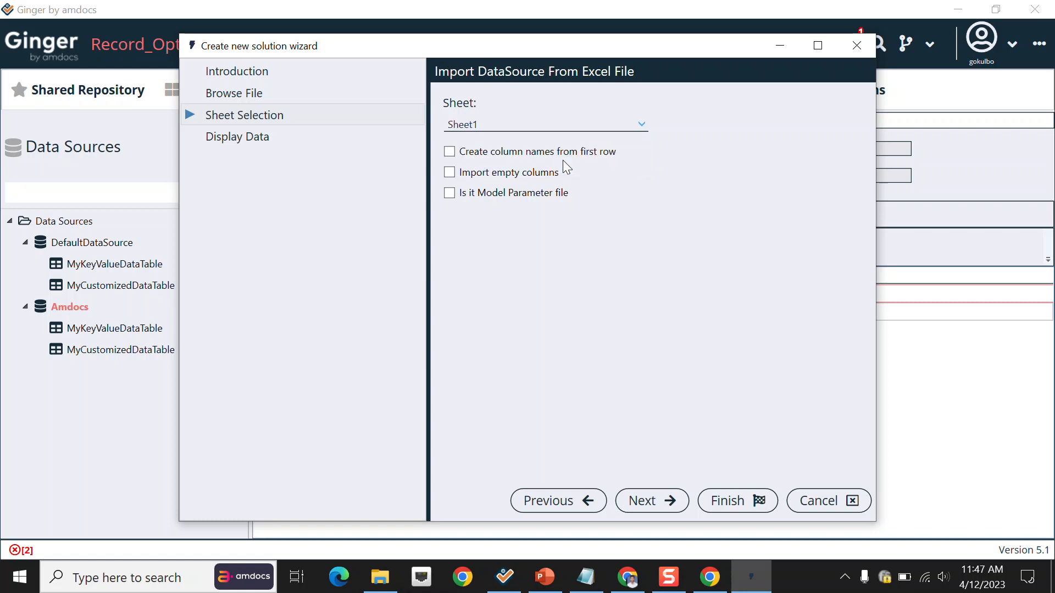
pyautogui.click(504, 124)
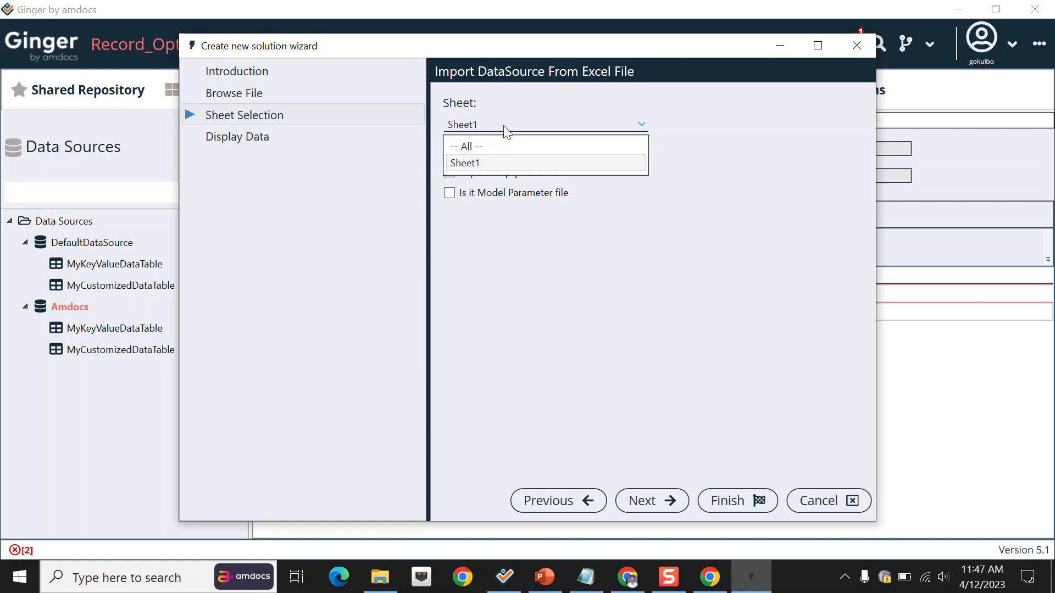
pyautogui.click(496, 164)
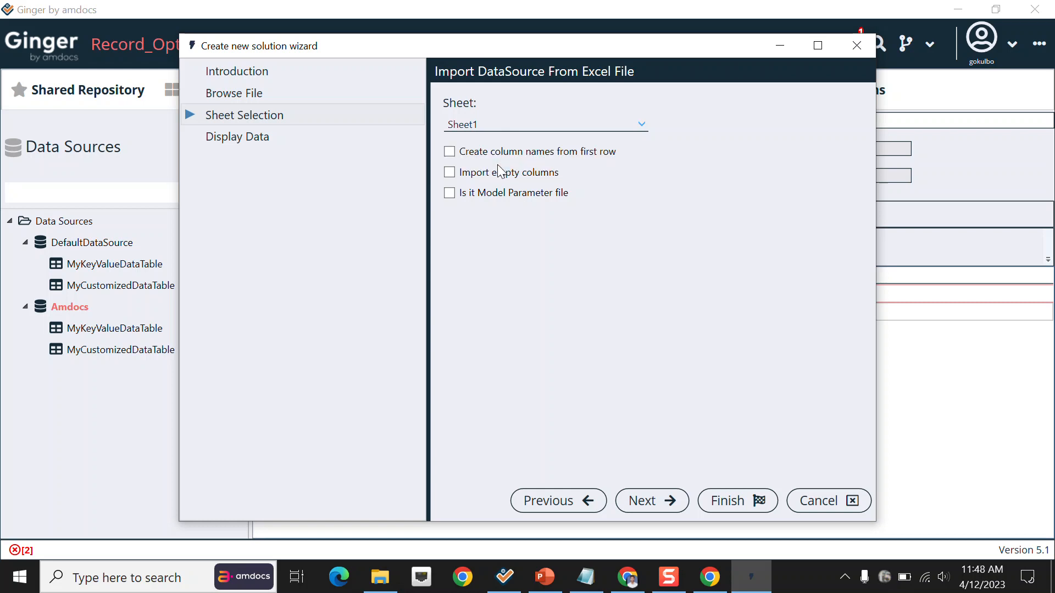
pyautogui.click(667, 508)
pyautogui.click(626, 336)
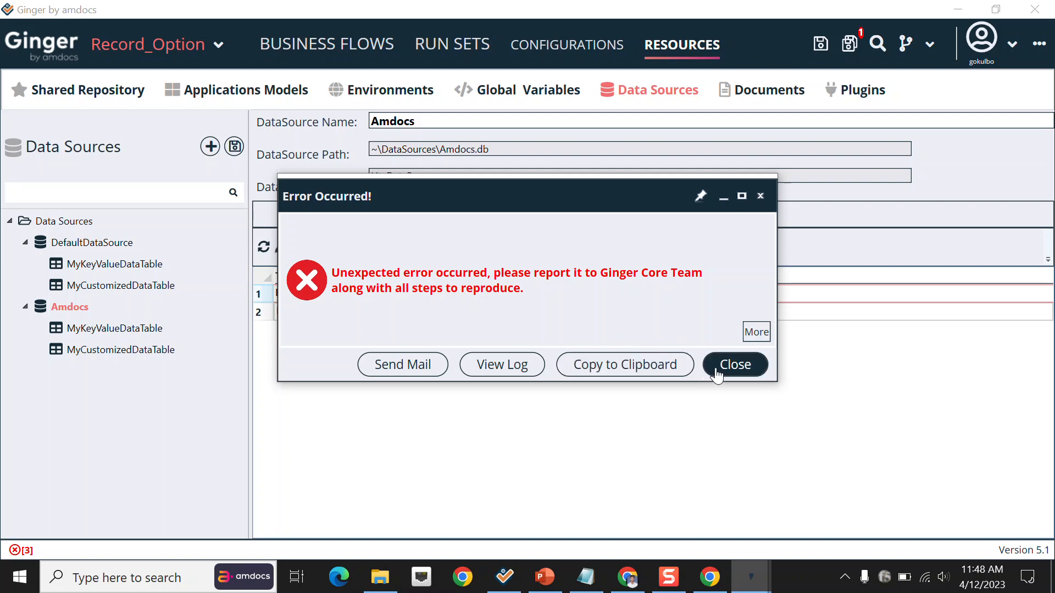
pyautogui.click(717, 376)
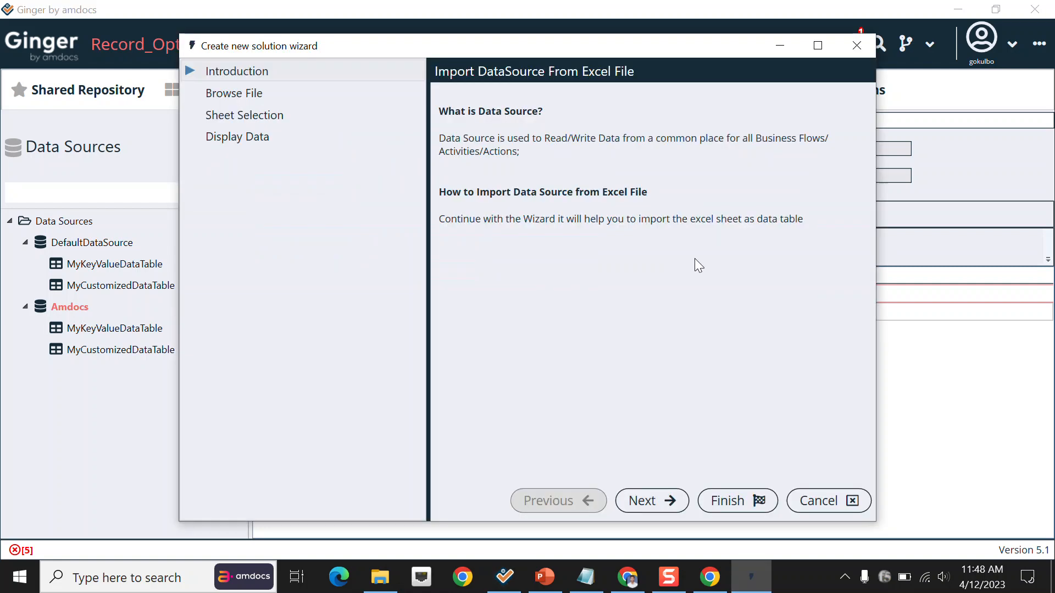
# - Choose Hands-on Flows.xlsx from the Documents\kt folder as the Excel file to import into Amdocs
pyautogui.click(665, 500)
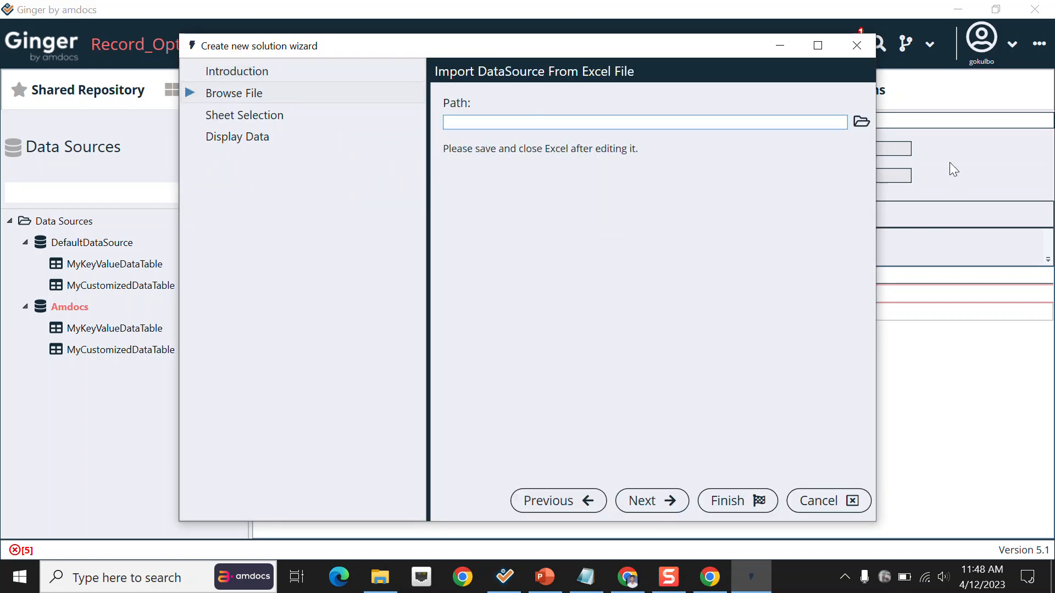
pyautogui.click(861, 121)
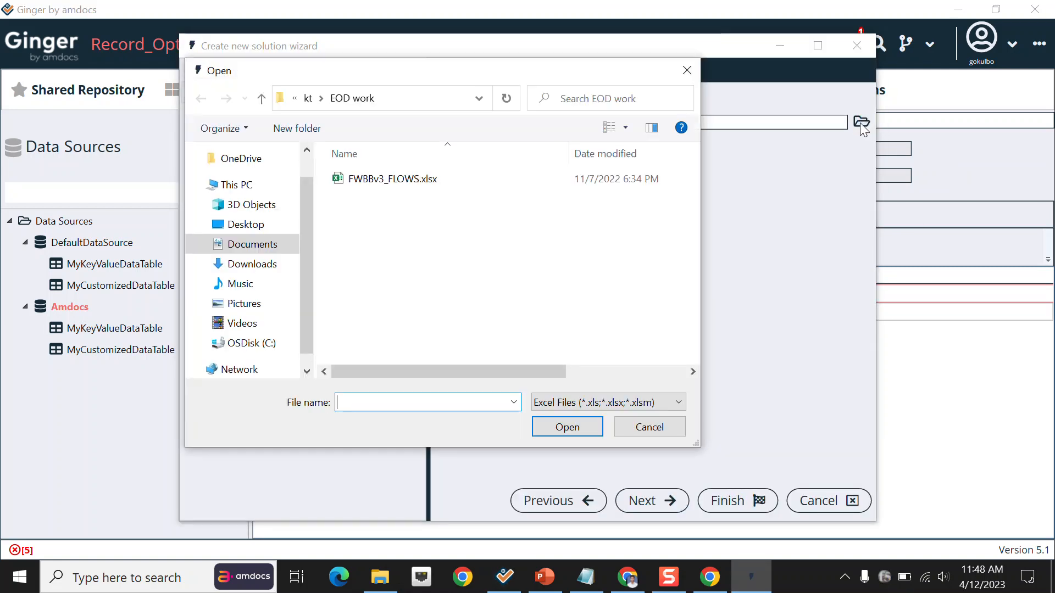
pyautogui.click(308, 99)
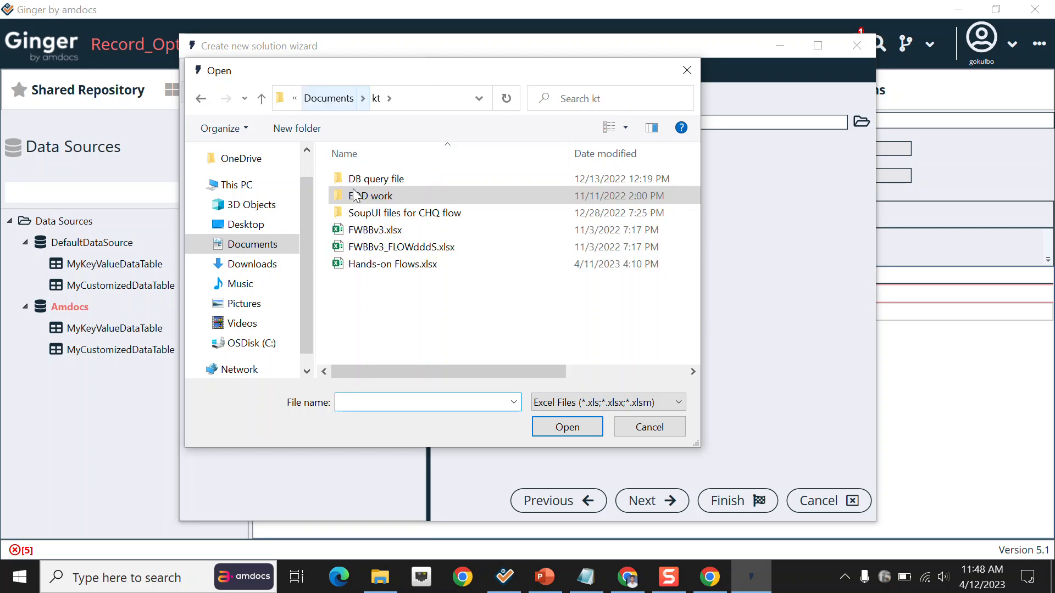
pyautogui.click(387, 264)
pyautogui.click(565, 432)
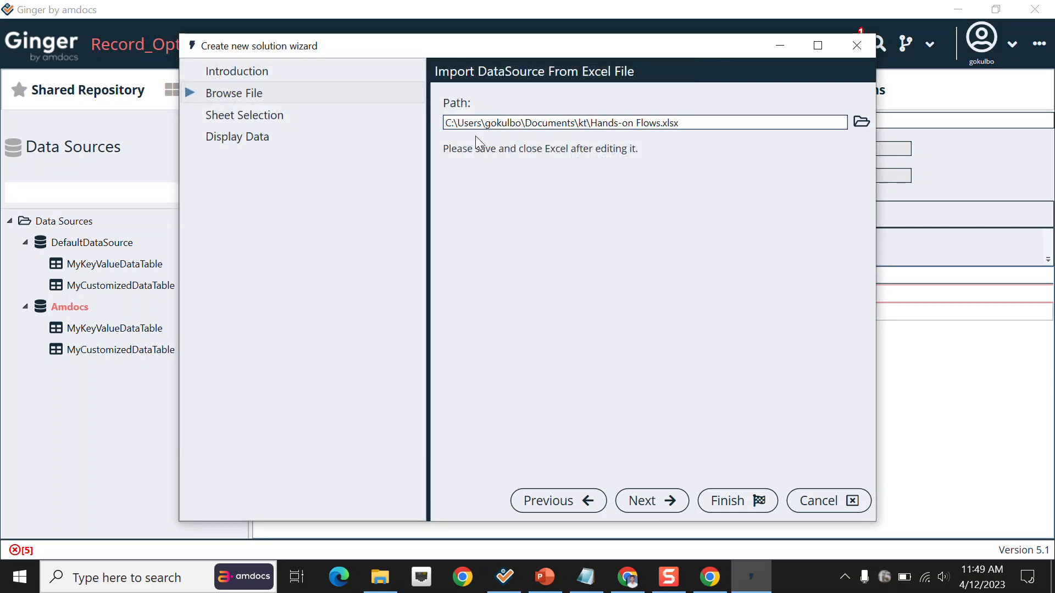
# - Select the BusinessFlow sheet and finish importing it into the Amdocs data source
pyautogui.click(647, 514)
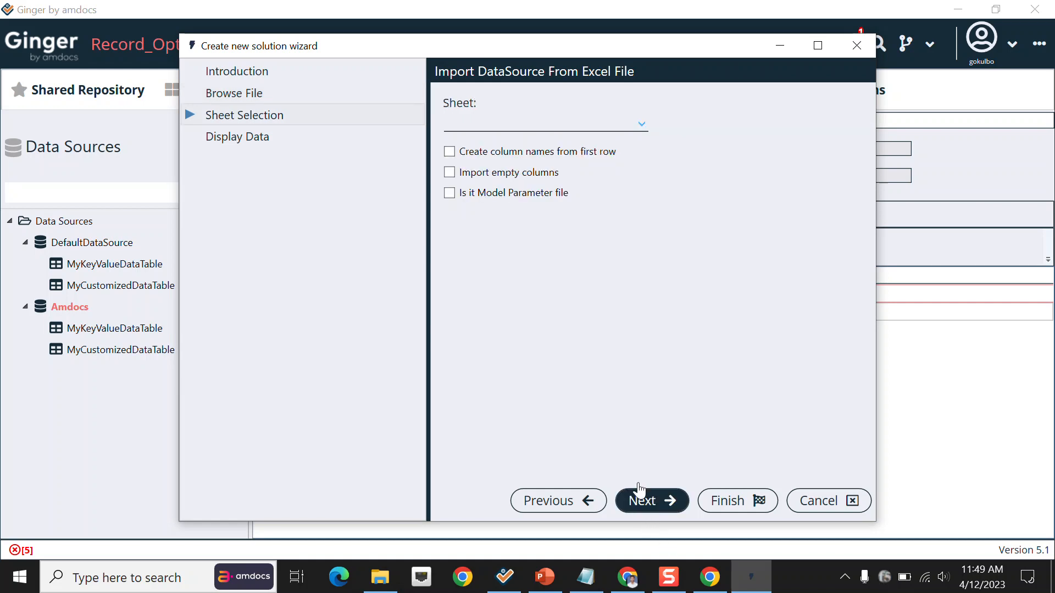
pyautogui.click(482, 126)
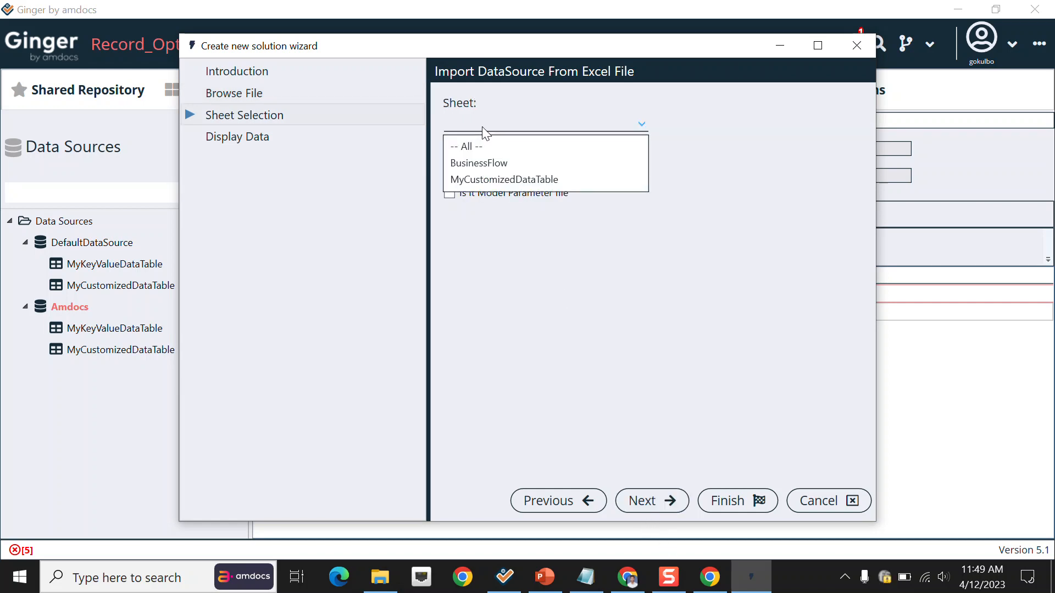
pyautogui.click(489, 166)
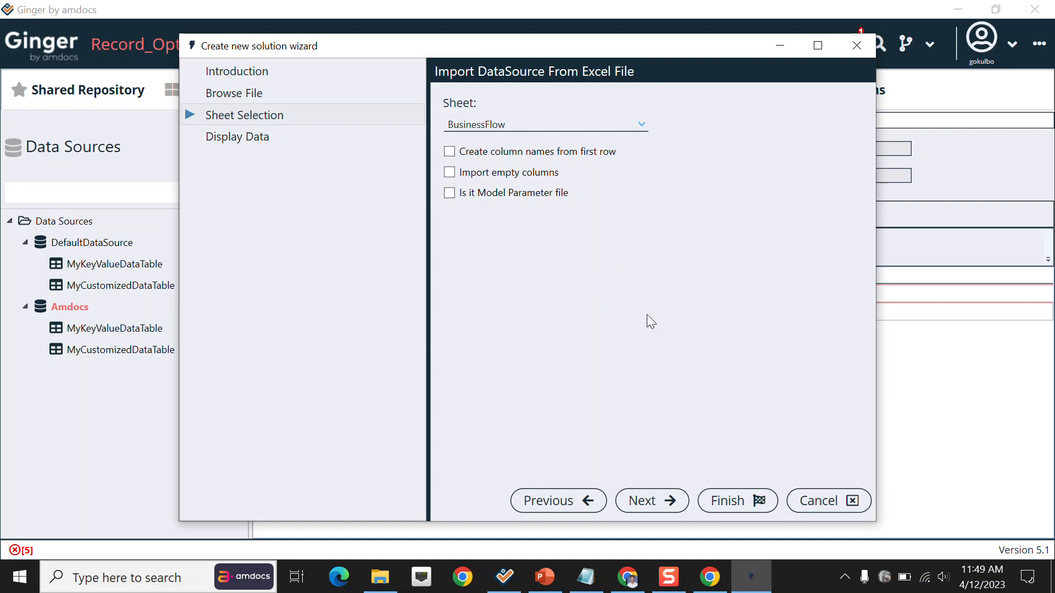
pyautogui.click(729, 513)
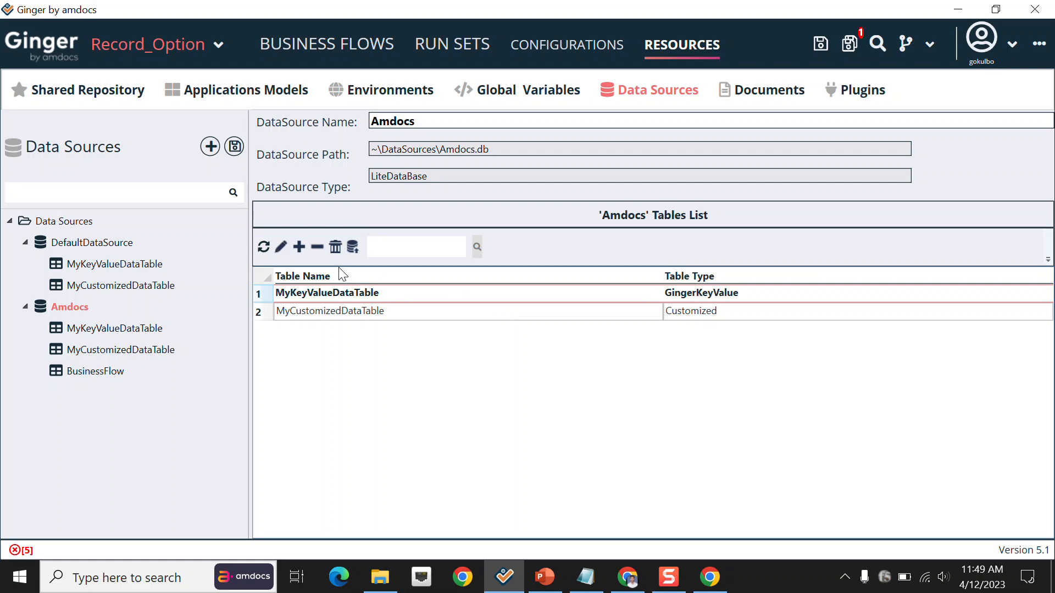
# - Open the imported BusinessFlow table under Amdocs and look through its rows of data
pyautogui.click(97, 371)
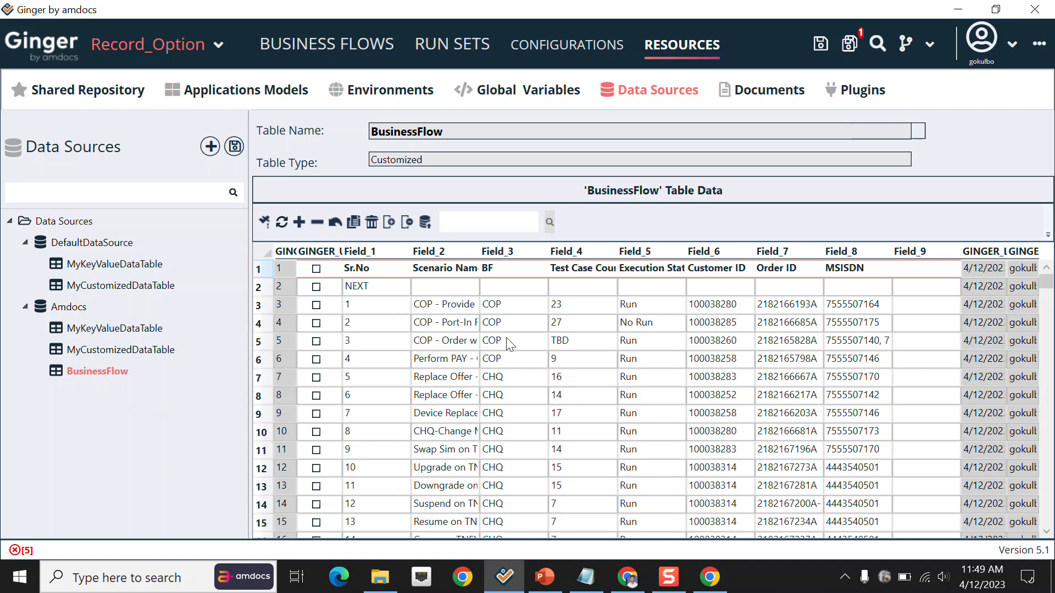
pyautogui.scroll(-10, 631, 348)
pyautogui.scroll(-11, 630, 343)
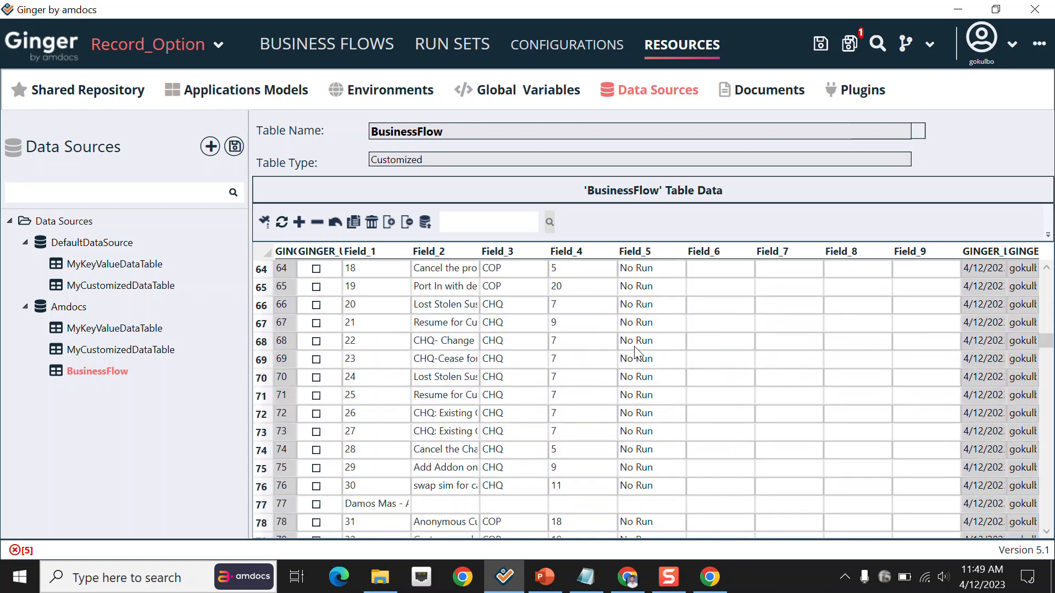
pyautogui.scroll(-6, 638, 347)
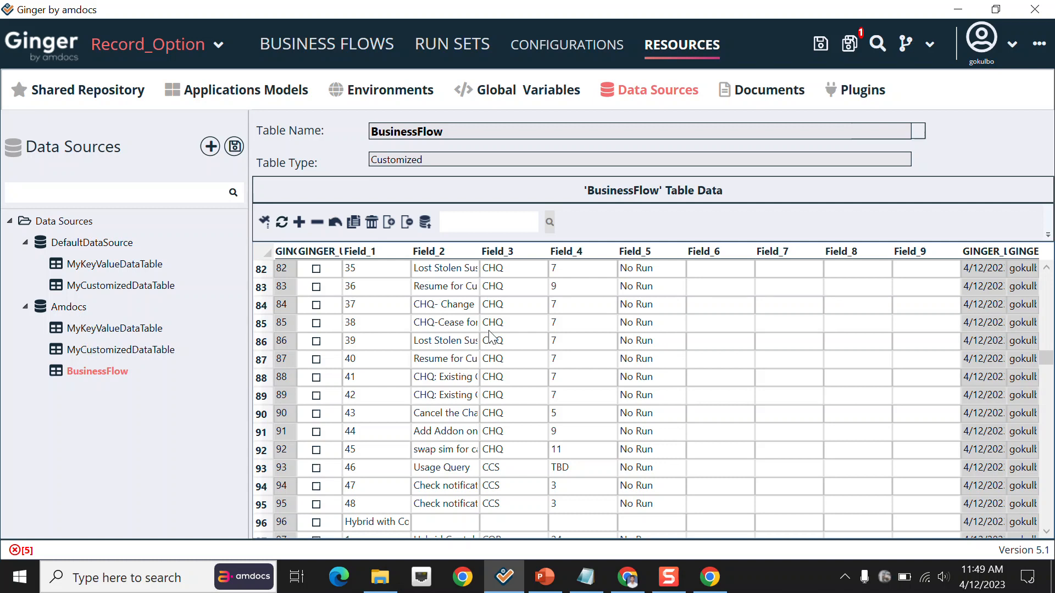
pyautogui.scroll(-10, 490, 332)
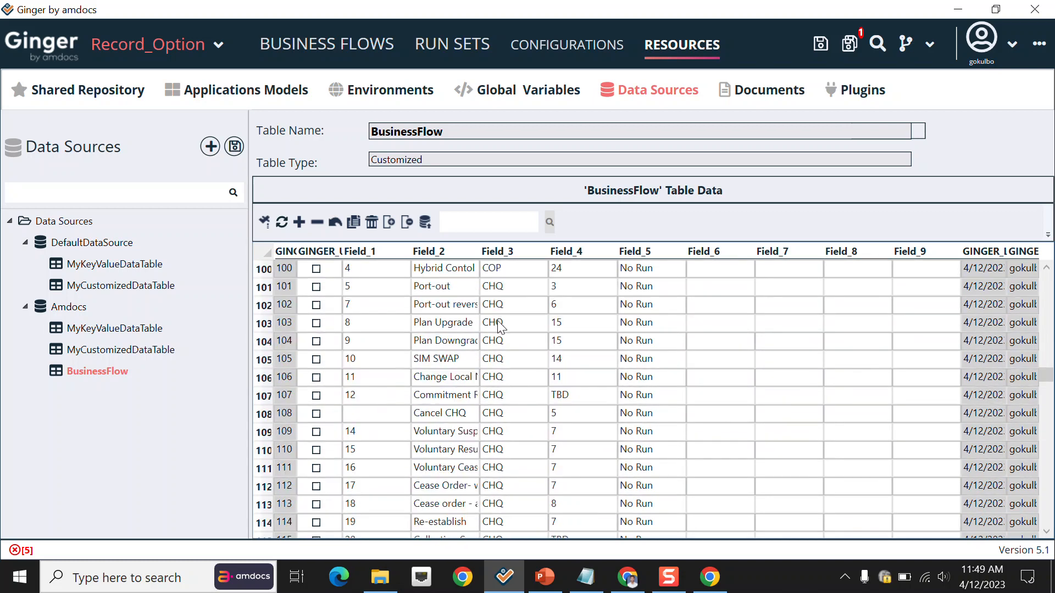
pyautogui.scroll(-6, 504, 312)
pyautogui.scroll(4, 499, 325)
# - Review the Excel export settings for the Amdocs MyCustomizedDataTable, and close them without exporting
pyautogui.click(123, 350)
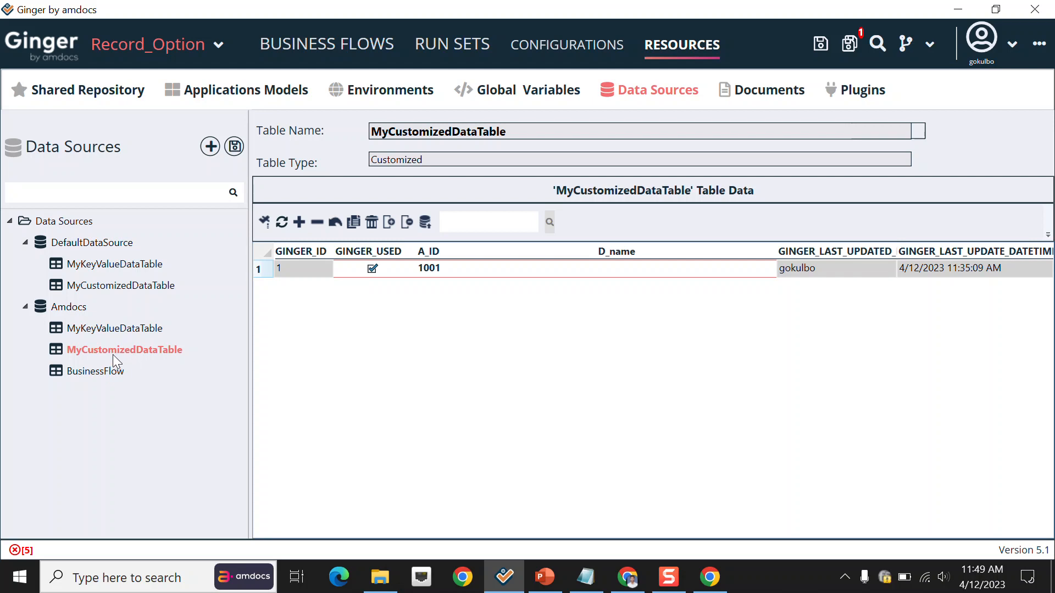
pyautogui.rightClick(115, 358)
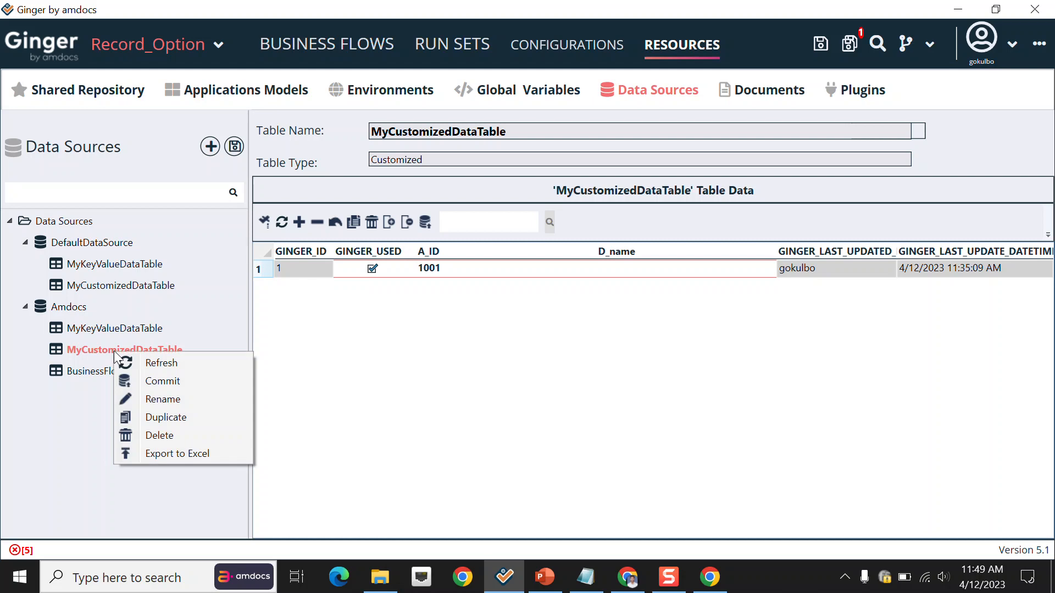
pyautogui.click(172, 455)
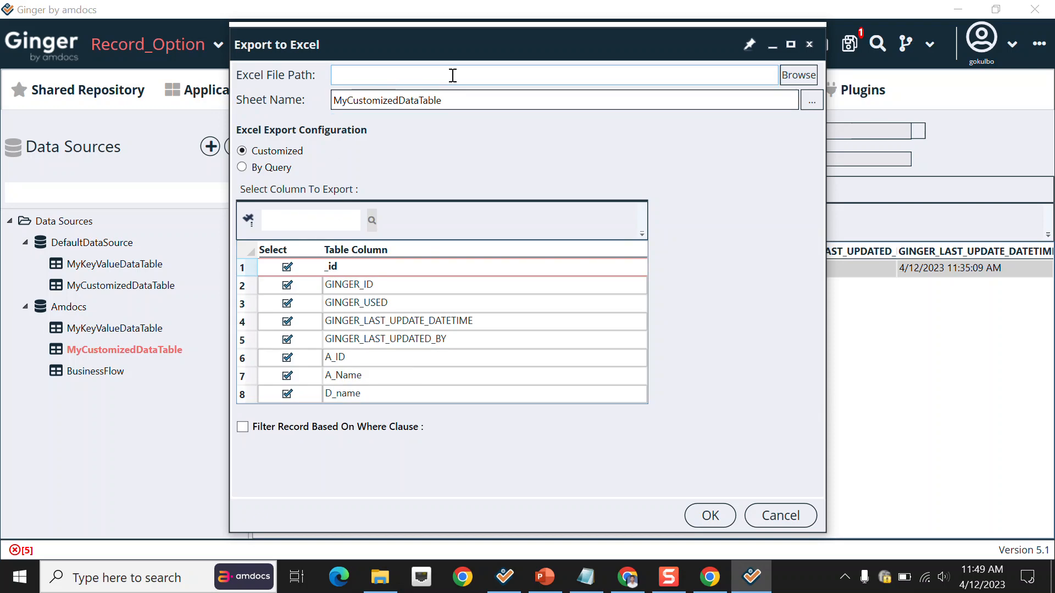
pyautogui.click(775, 515)
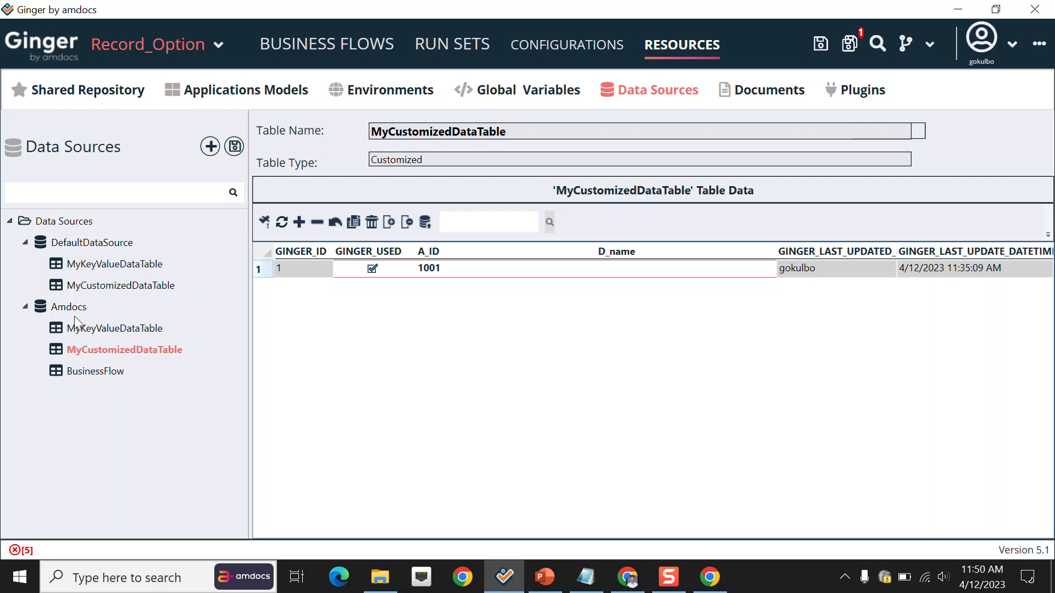